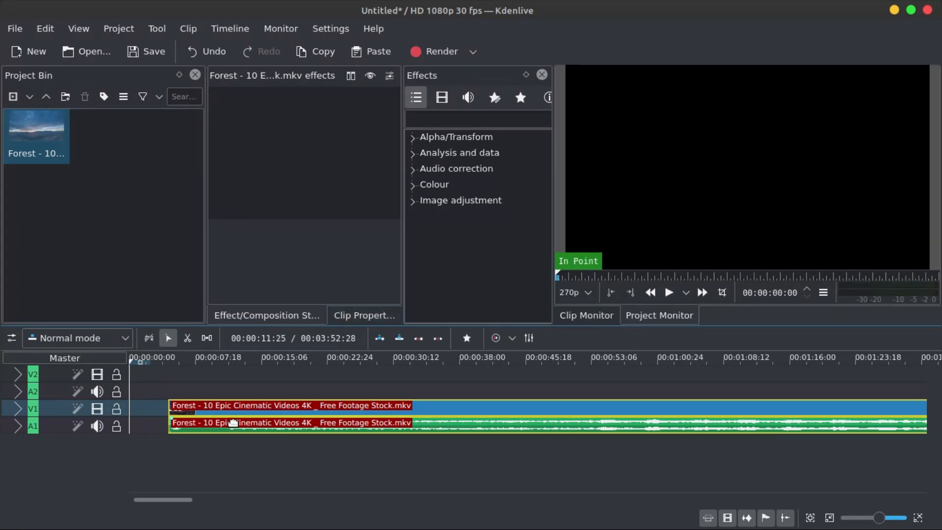
# Move the forest clip later on the timeline, then remove the empty space before it on track V1
pyautogui.moveTo(233, 423); pyautogui.dragTo(336, 396)
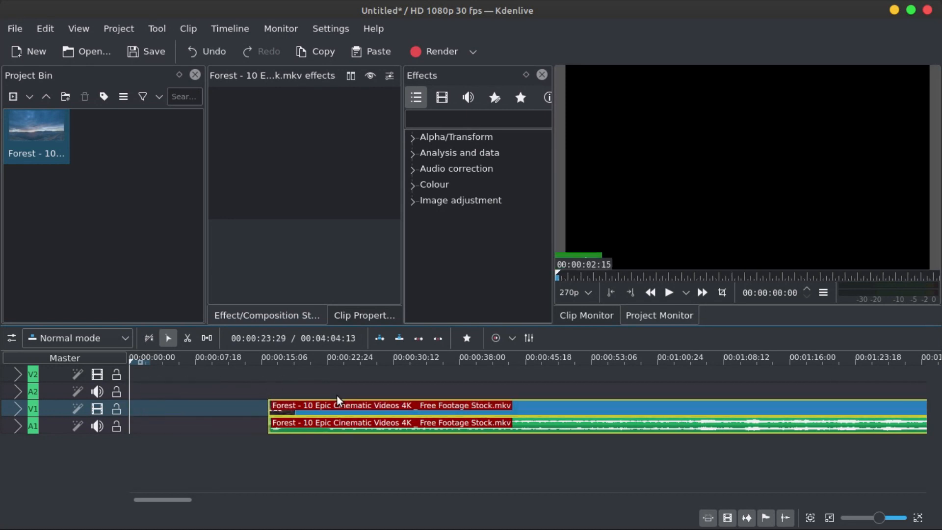
pyautogui.rightClick(211, 408)
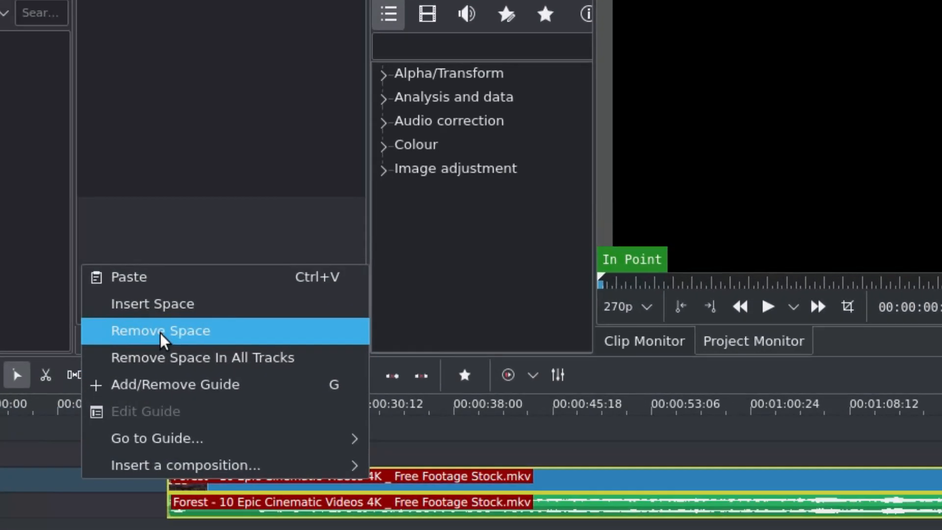
pyautogui.click(161, 333)
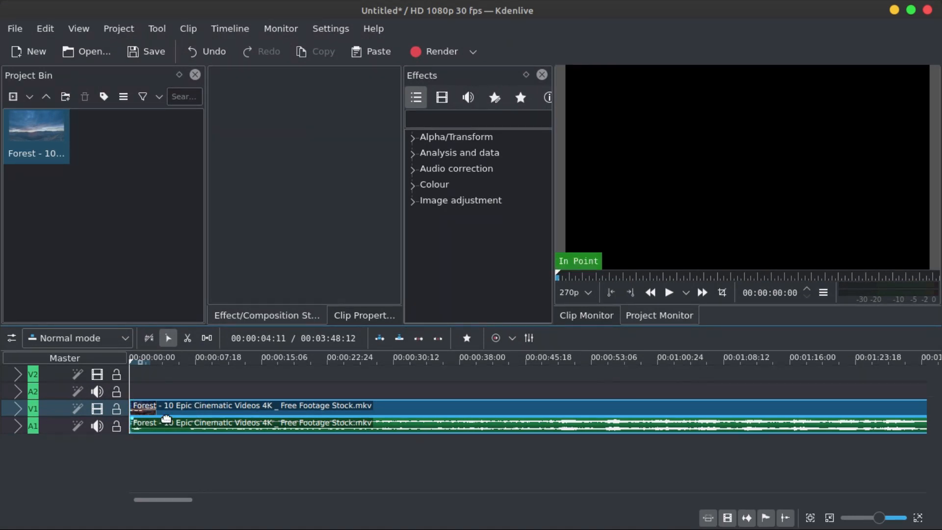
# Expand audio track A1, increase its height to enlarge the waveform, and place the playhead at the quiet gap after 00:02:16:24
pyautogui.hscroll(3, 169, 418)
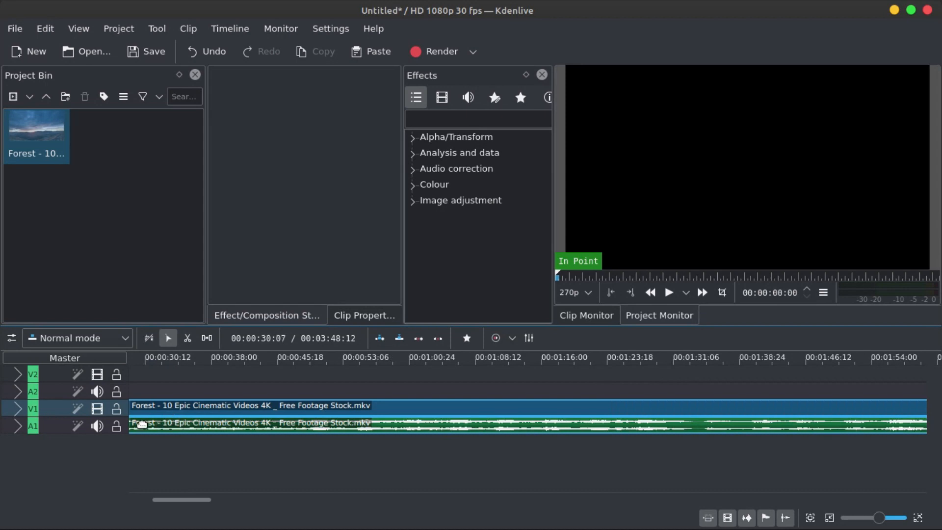
pyautogui.hscroll(-3, 142, 424)
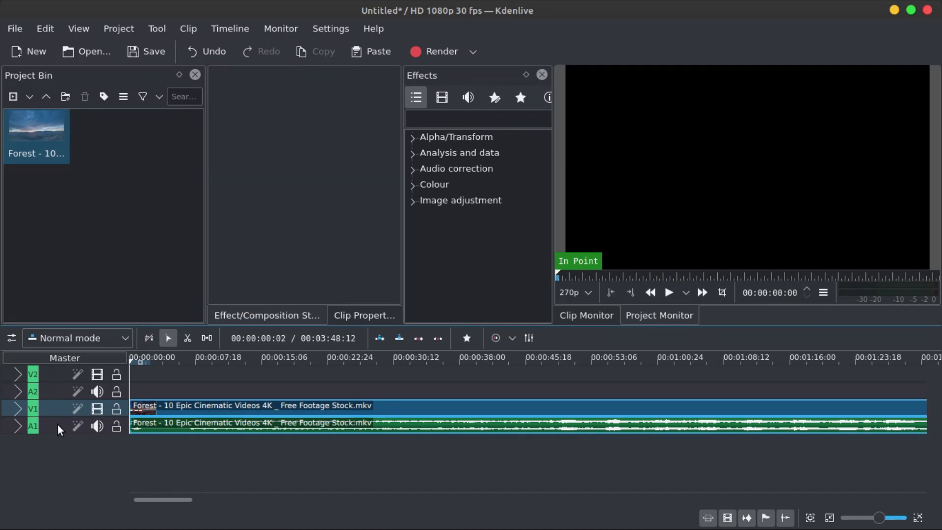
pyautogui.click(17, 425)
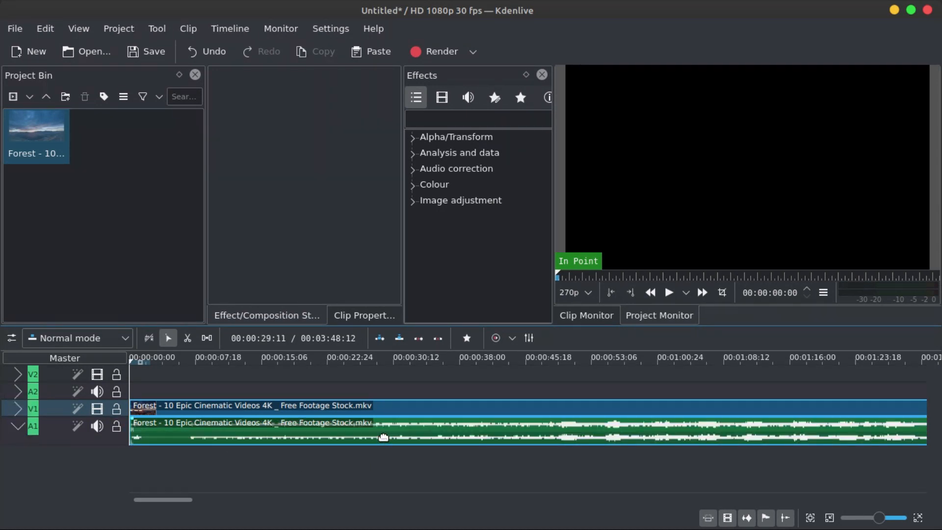
pyautogui.scroll(5, 379, 444)
pyautogui.moveTo(34, 443); pyautogui.dragTo(46, 468)
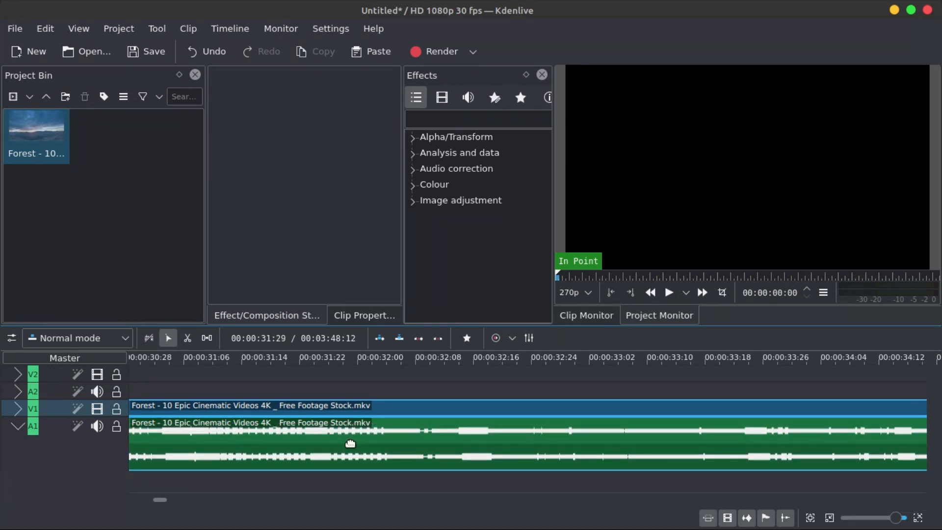
pyautogui.scroll(2, 349, 443)
pyautogui.scroll(-8, 354, 446)
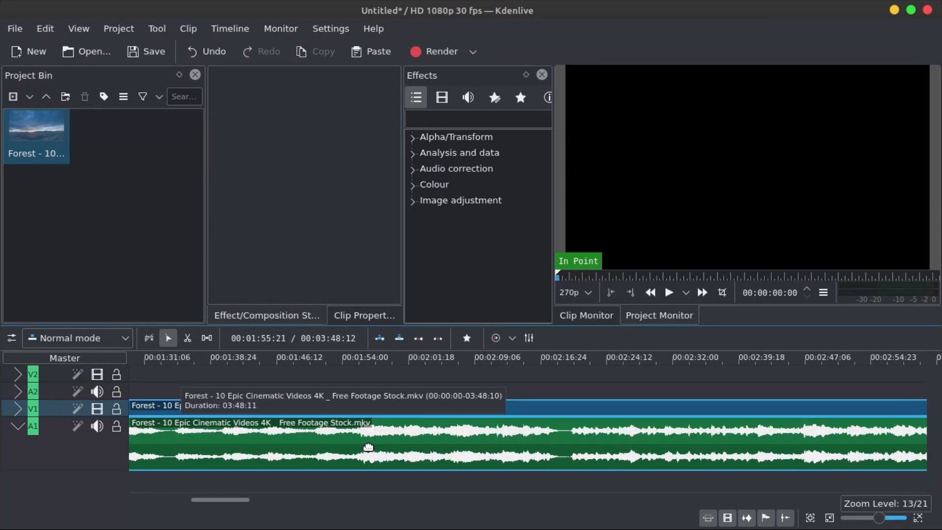
pyautogui.click(552, 357)
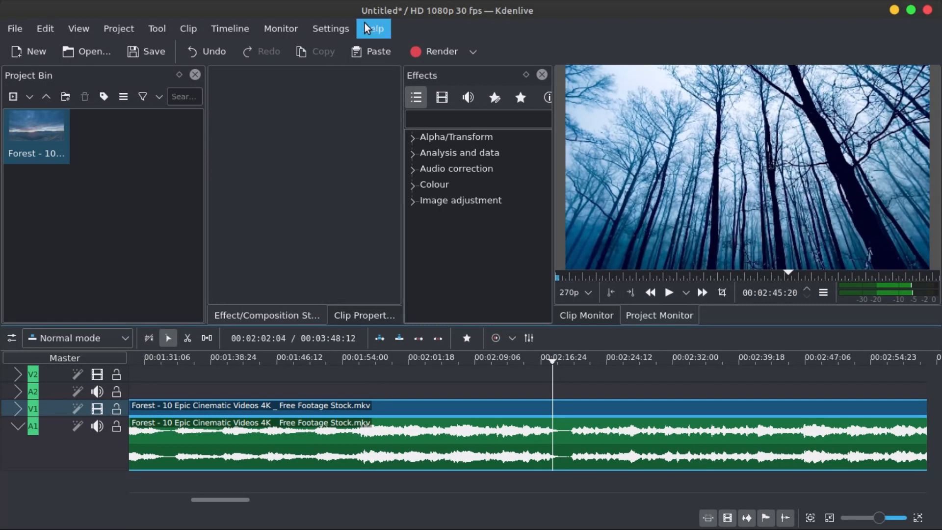
# Examine the default profile presets and custom project folder in the Project Defaults configuration, then accept the dialog
pyautogui.click(335, 31)
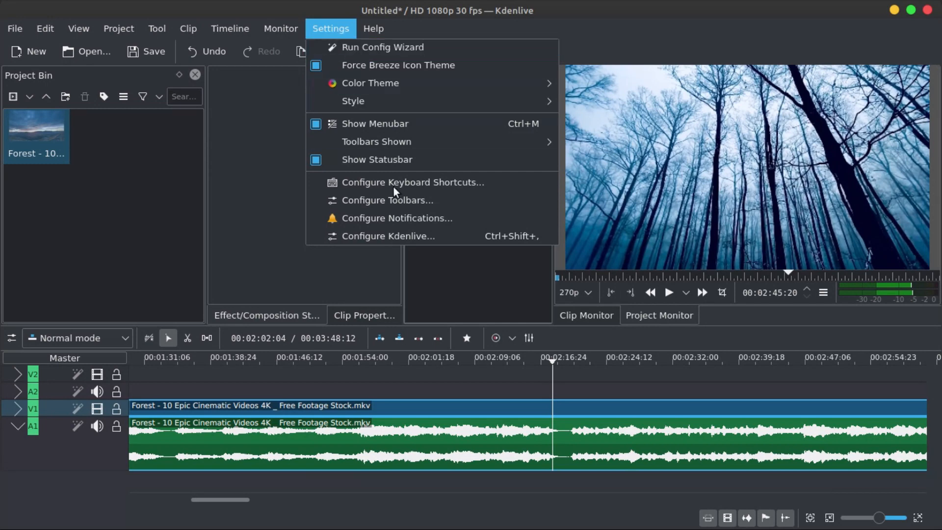
pyautogui.click(399, 236)
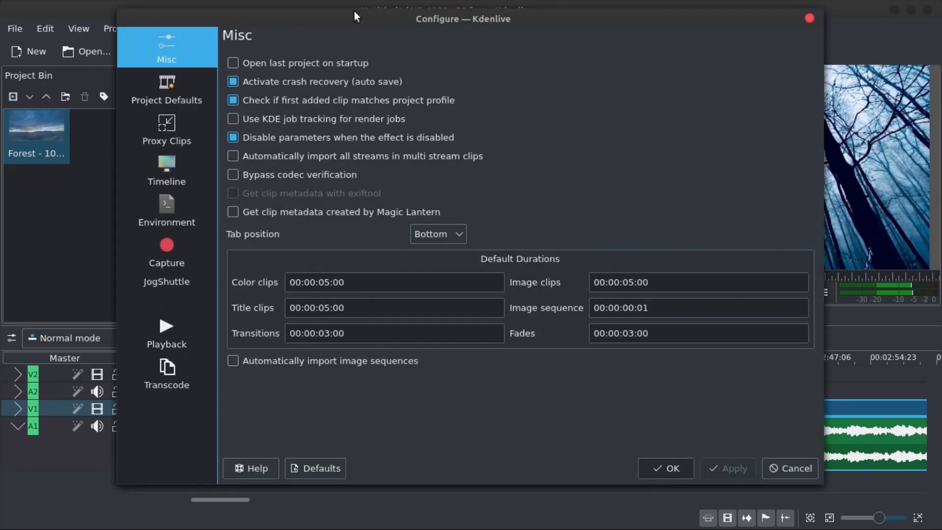
pyautogui.click(173, 91)
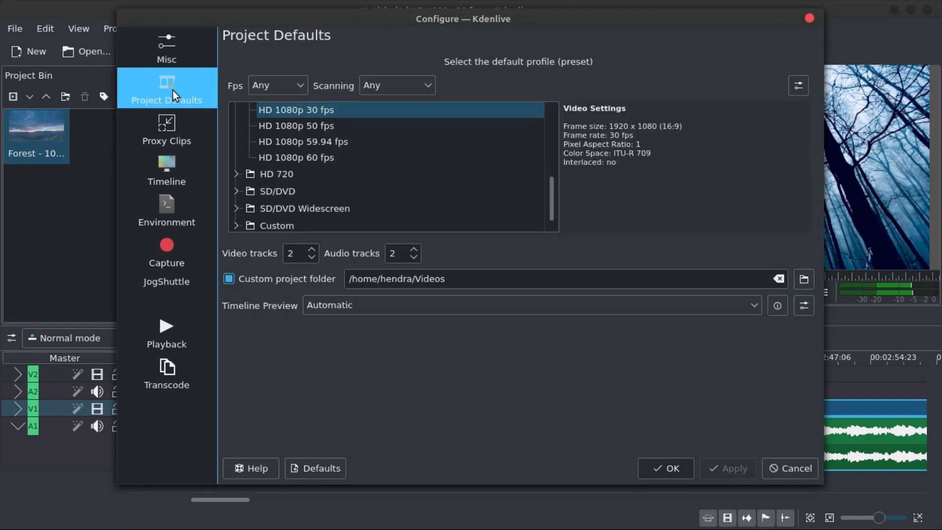
pyautogui.moveTo(553, 211); pyautogui.dragTo(555, 143)
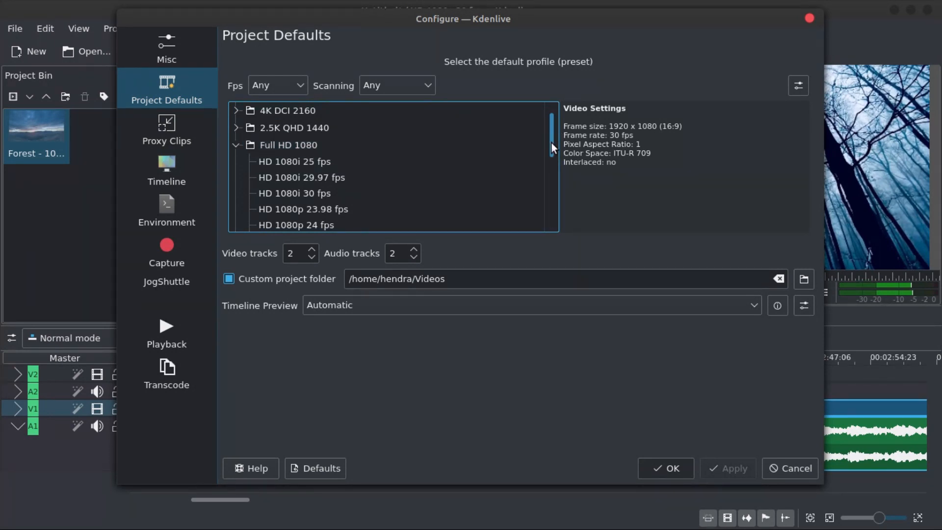
pyautogui.moveTo(551, 143); pyautogui.dragTo(552, 174)
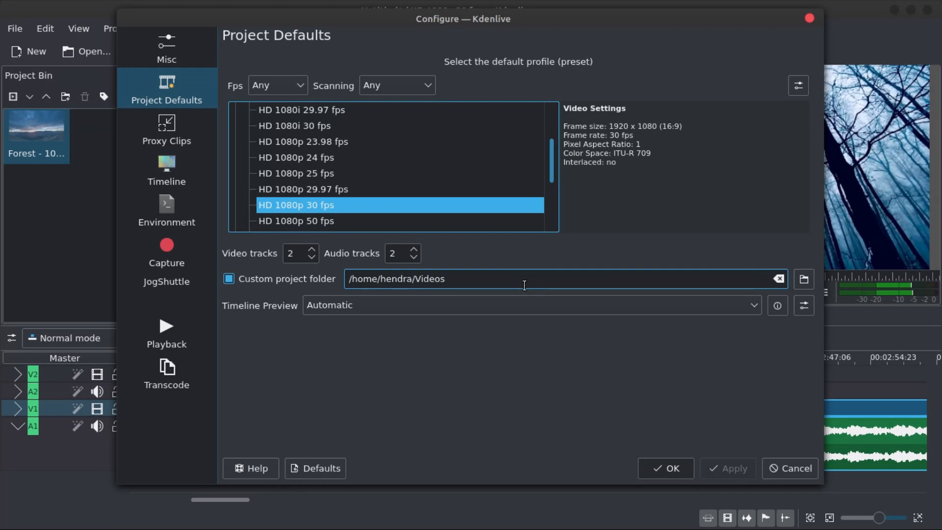
pyautogui.click(479, 283)
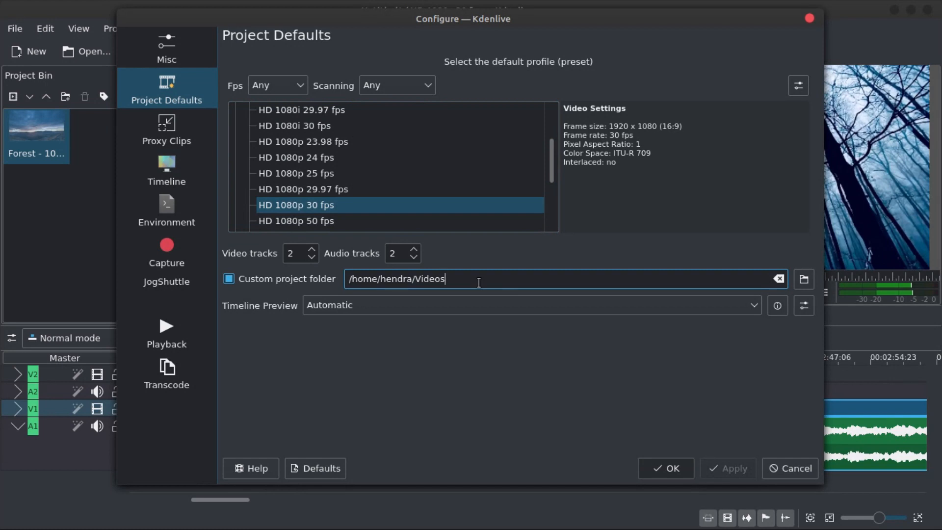
pyautogui.click(669, 476)
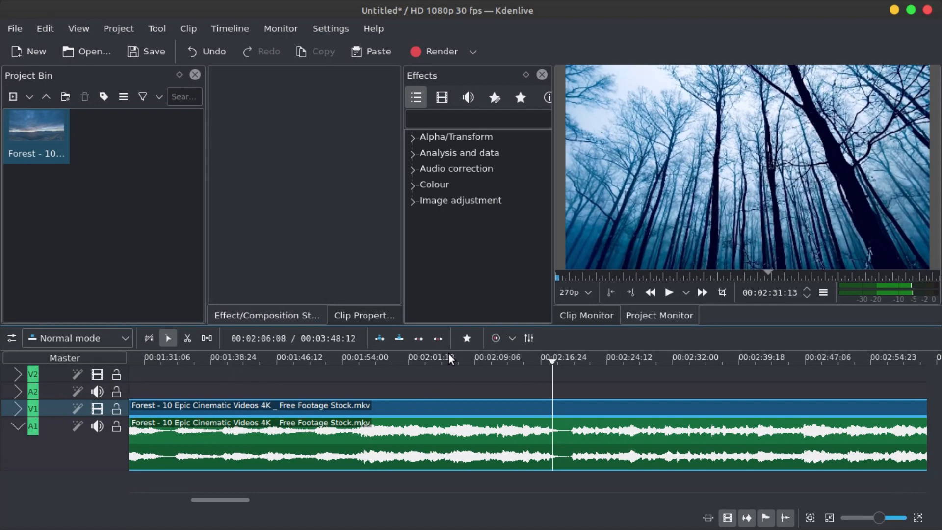
# Cut the forest clip at about 00:01:39:18 and move the second part about 4 seconds later
pyautogui.moveTo(444, 355); pyautogui.dragTo(217, 351)
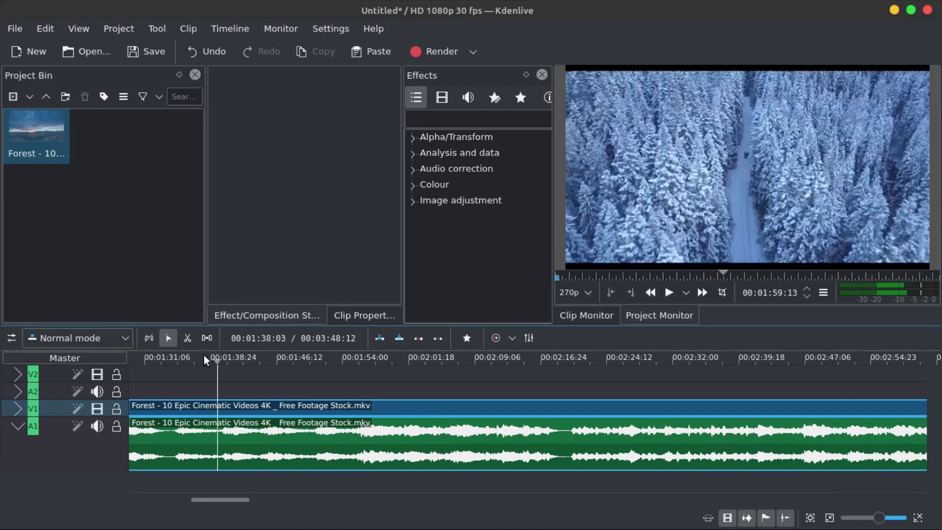
pyautogui.rightClick(217, 451)
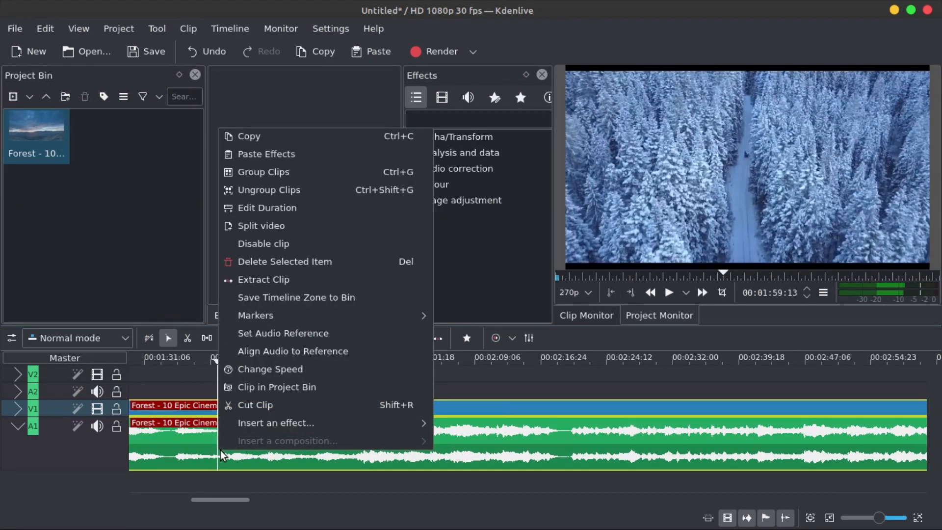
pyautogui.click(239, 407)
pyautogui.moveTo(271, 417); pyautogui.dragTo(309, 416)
# Delete the first part of the cut clip and remove the empty space before the remaining part
pyautogui.click(185, 437)
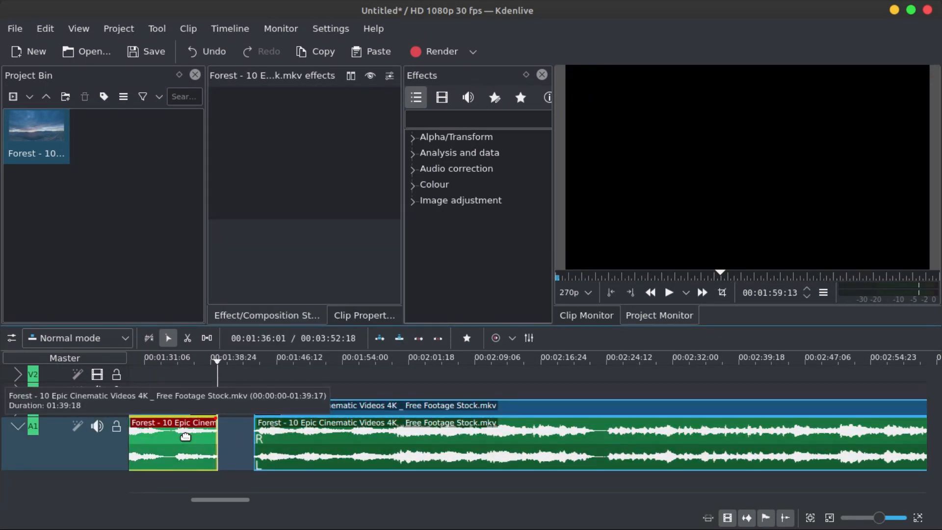
pyautogui.rightClick(186, 436)
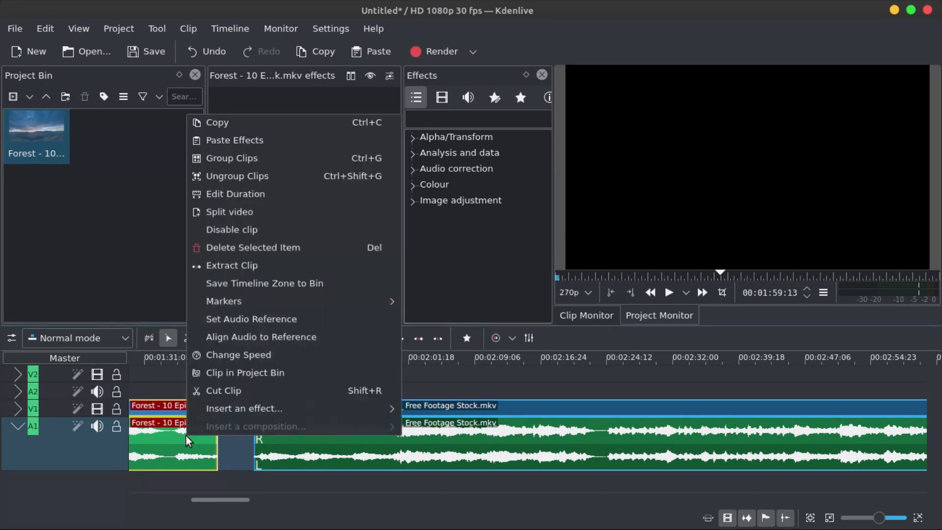
pyautogui.click(235, 247)
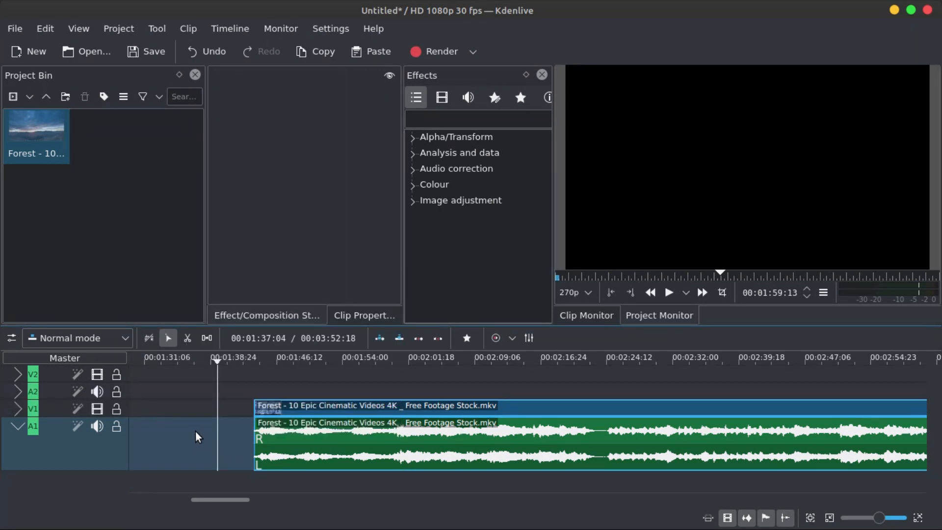
pyautogui.rightClick(151, 429)
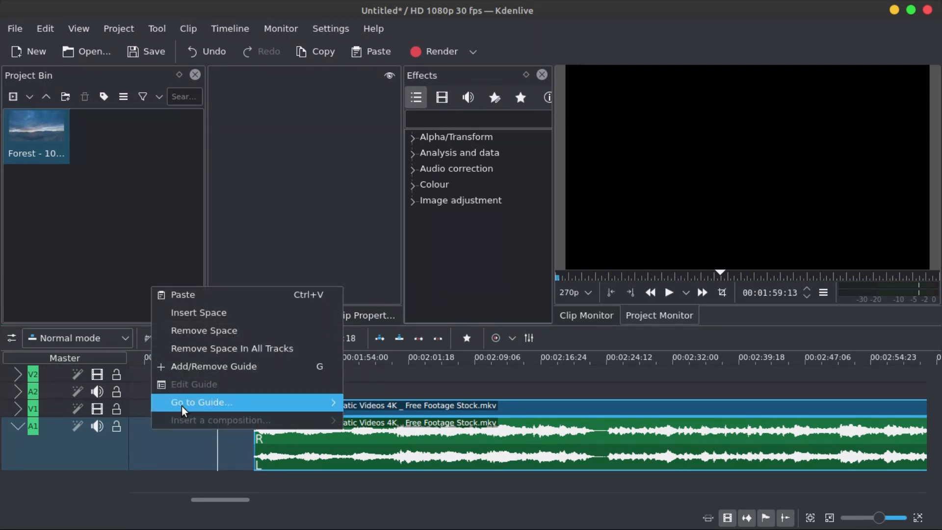
pyautogui.click(216, 335)
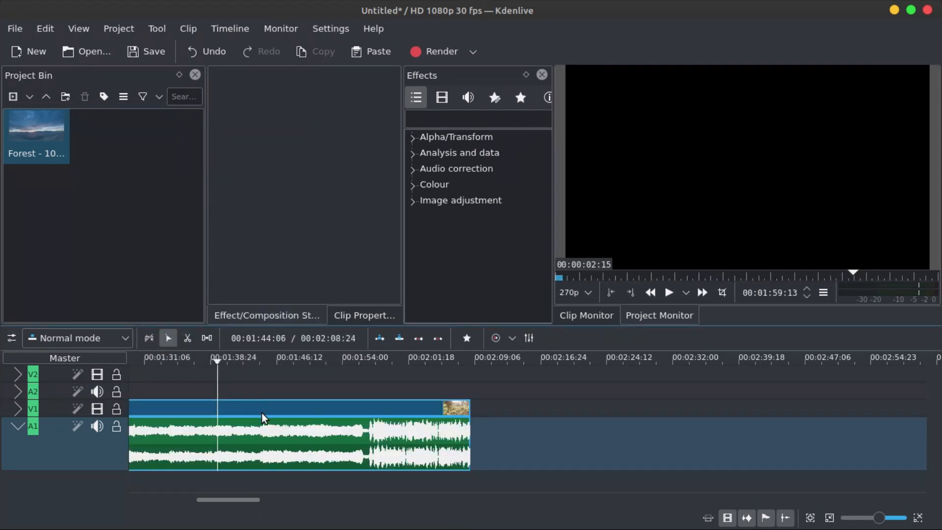
# Examine the remaining clip's waveform at different timeline zoom levels, then fit the zoom to the whole project
pyautogui.scroll(2, 200, 454)
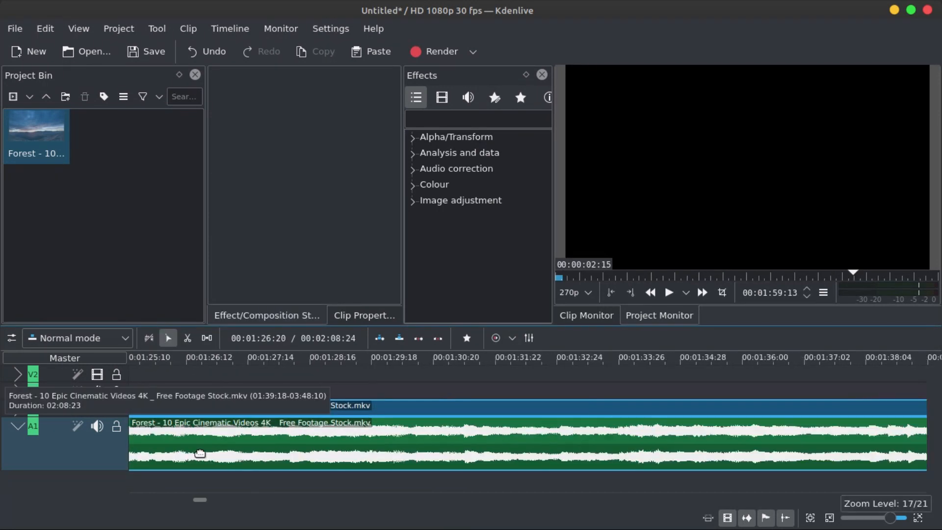
pyautogui.scroll(1, 201, 453)
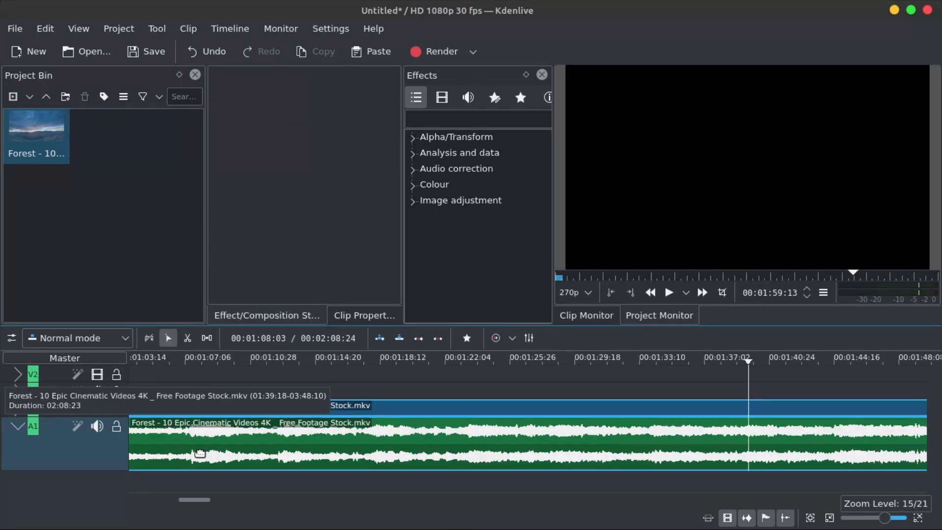
pyautogui.scroll(-1, 201, 454)
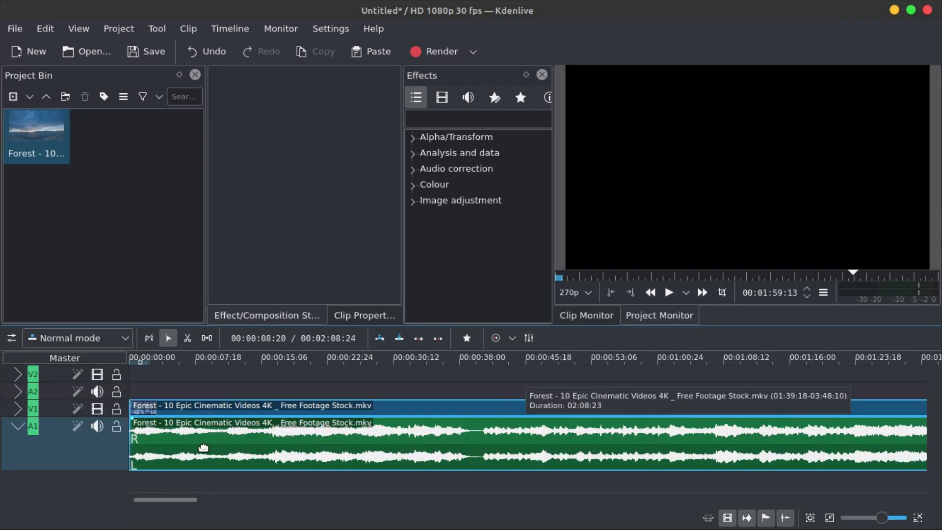
pyautogui.scroll(1, 203, 448)
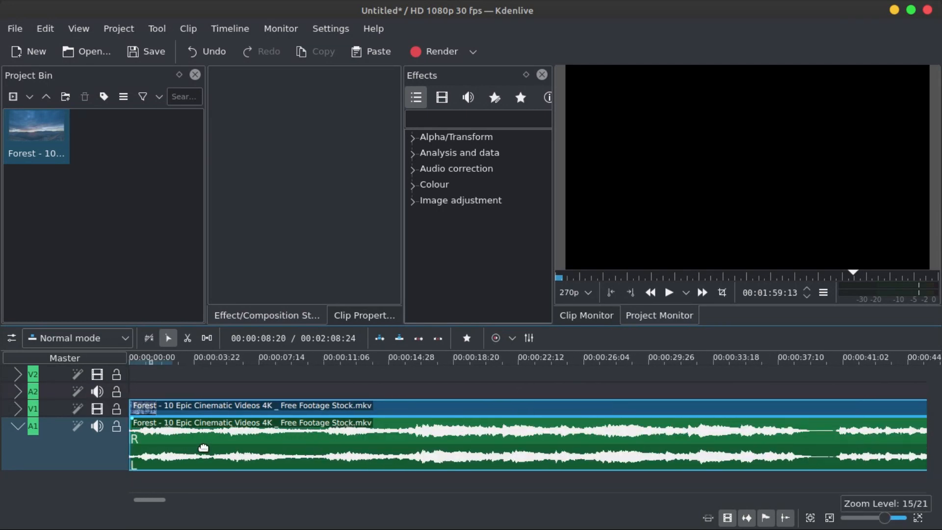
pyautogui.scroll(-4, 205, 444)
pyautogui.scroll(1, 211, 440)
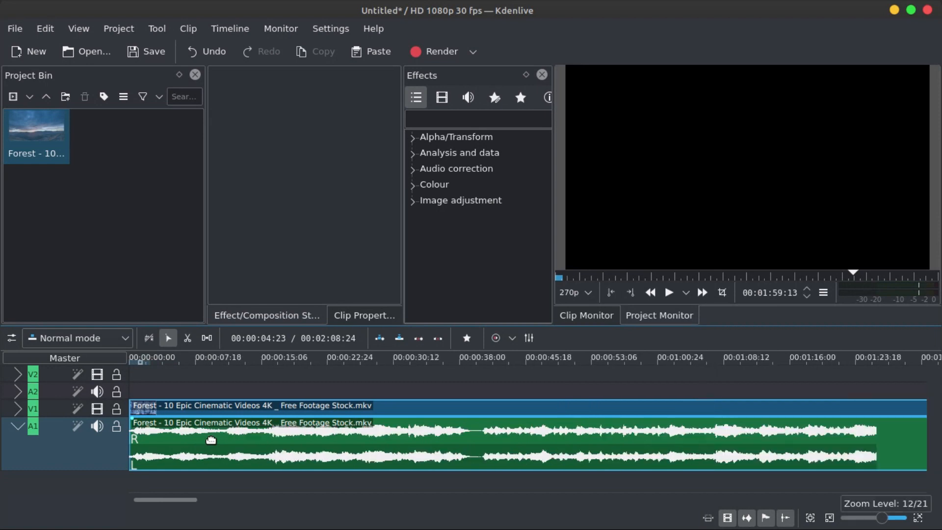
pyautogui.scroll(7, 211, 441)
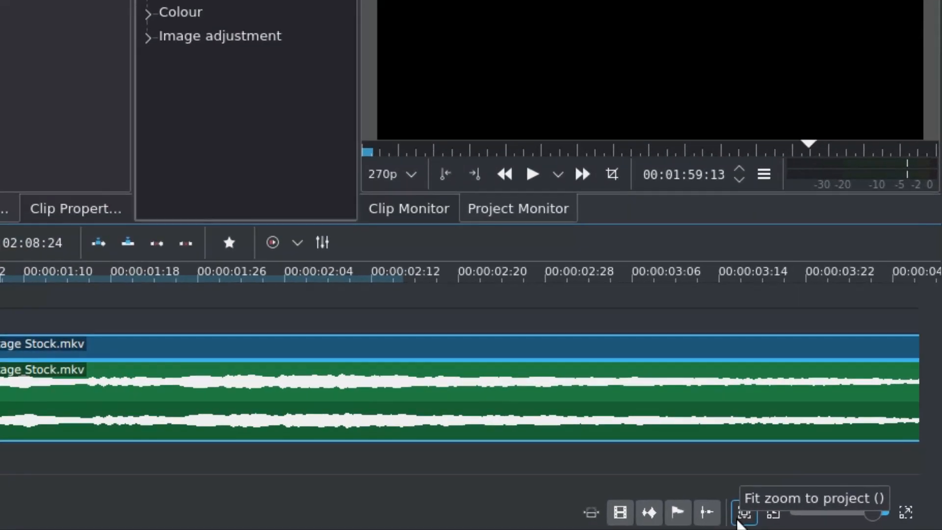
pyautogui.click(739, 519)
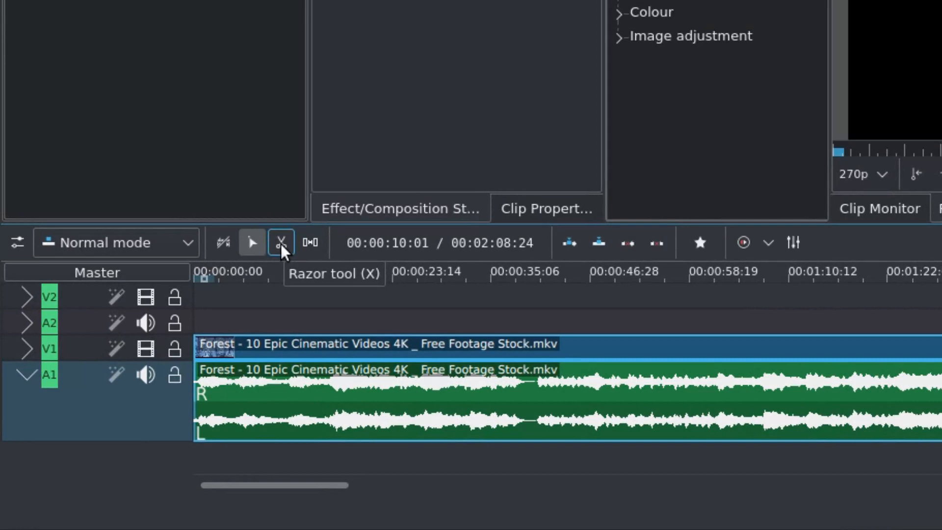
# Split the remaining forest clip into six segments with the Razor tool, cutting at about 22, 33, 55, 83 and 106 seconds
pyautogui.click(282, 246)
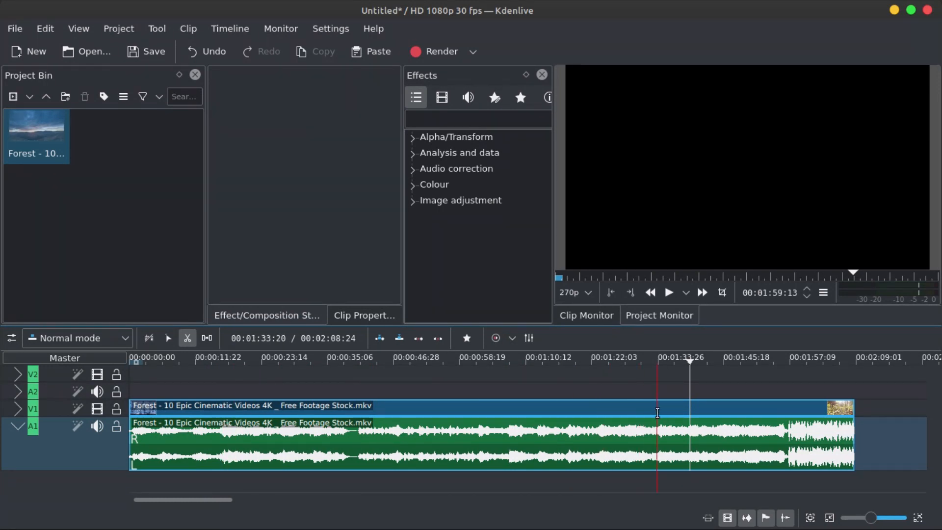
pyautogui.click(725, 413)
pyautogui.click(596, 413)
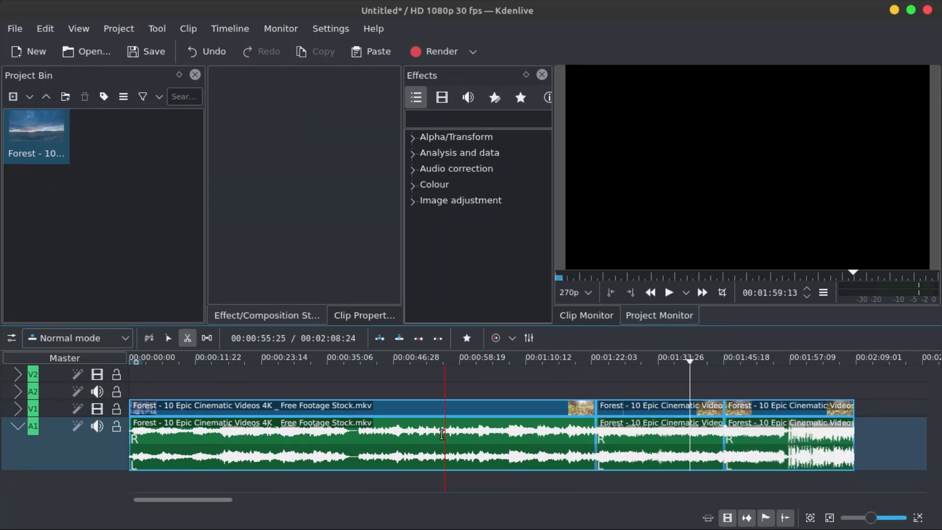
pyautogui.click(442, 433)
pyautogui.click(313, 432)
pyautogui.click(253, 432)
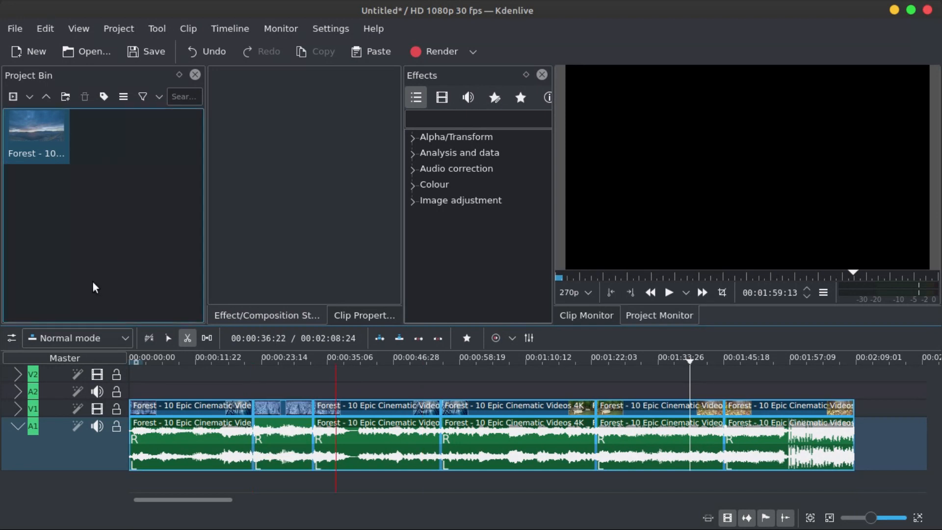
# Switch to the selection tool and move the last segment about 16 seconds later and the one before it about 8 seconds later
pyautogui.click(168, 339)
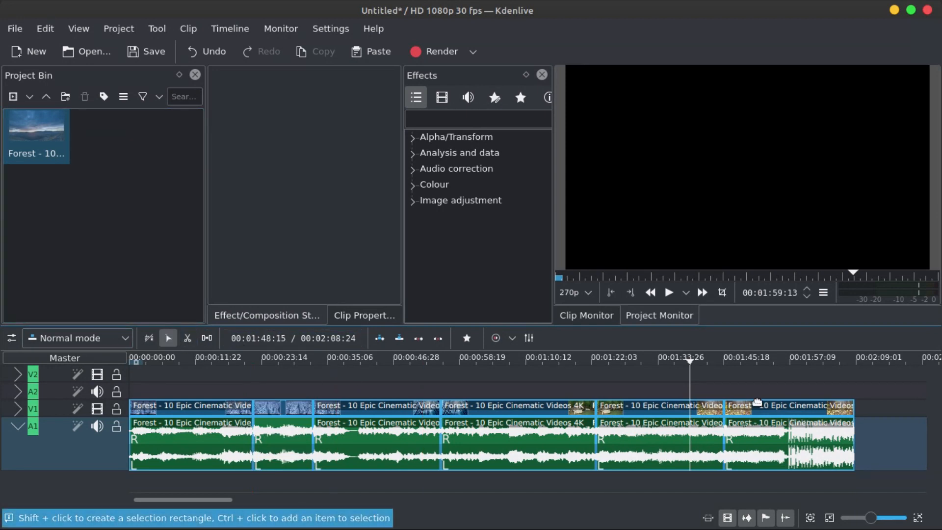
pyautogui.moveTo(757, 426); pyautogui.dragTo(850, 428)
pyautogui.moveTo(632, 435); pyautogui.dragTo(679, 433)
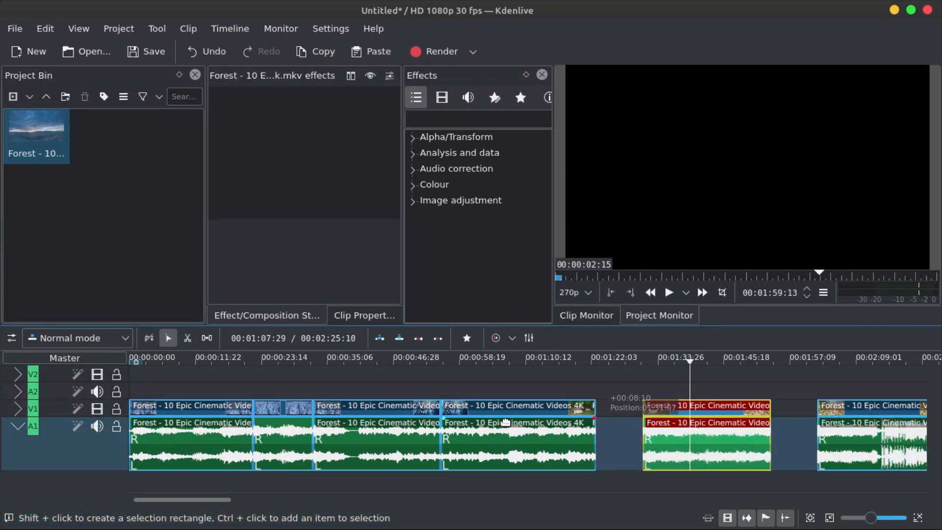
# Move the fourth forest clip segment about 6 seconds later on the timeline
pyautogui.moveTo(506, 423); pyautogui.dragTo(541, 423)
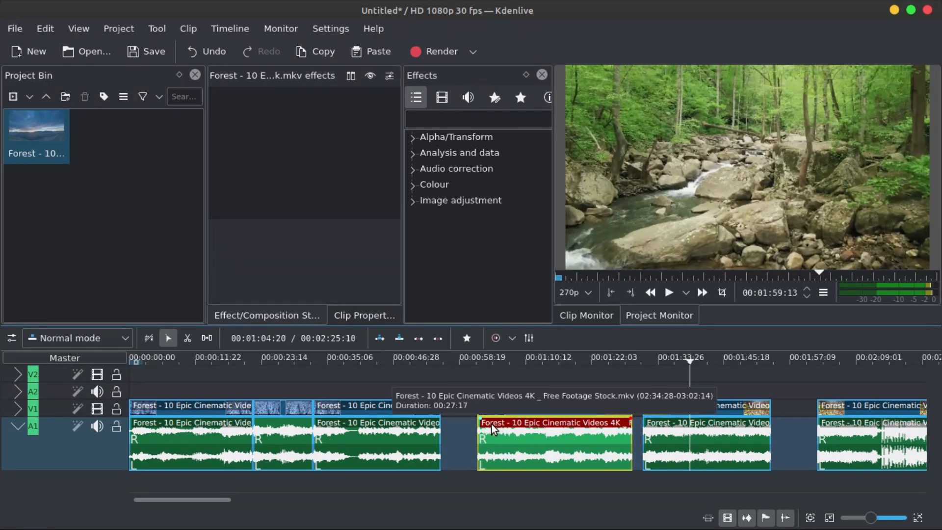
pyautogui.scroll(1, 482, 453)
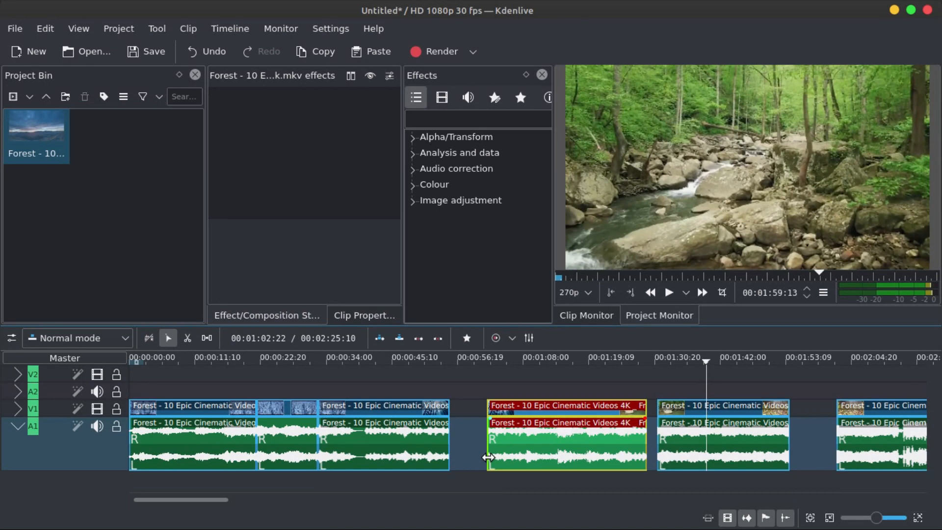
# Undo the segment moves and all Razor cuts until the forest clip is one piece again
pyautogui.hotkey('ctrl', 'z')
pyautogui.hotkey('ctrl', 'z')
pyautogui.hotkey('ctrl', 'z')
pyautogui.hotkey('ctrl', 'z')
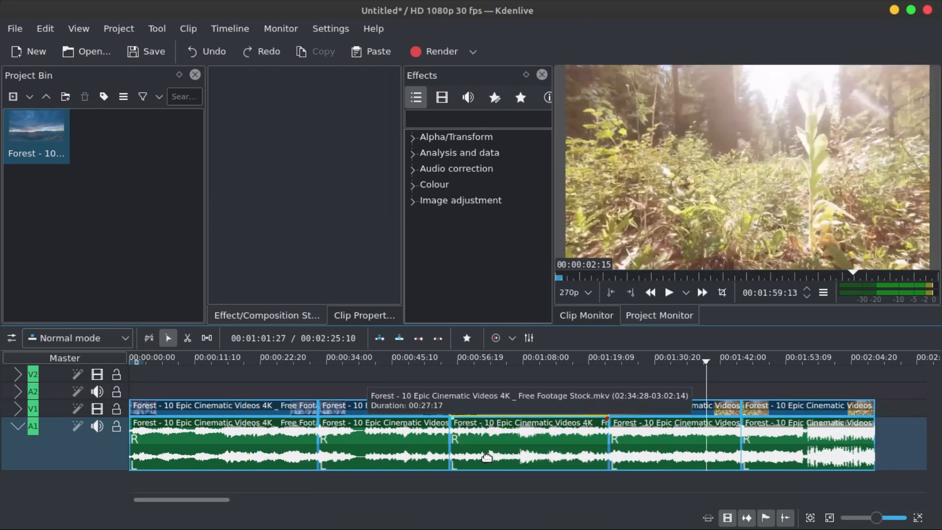
pyautogui.hotkey('ctrl', 'z')
pyautogui.hotkey('ctrl', 'z')
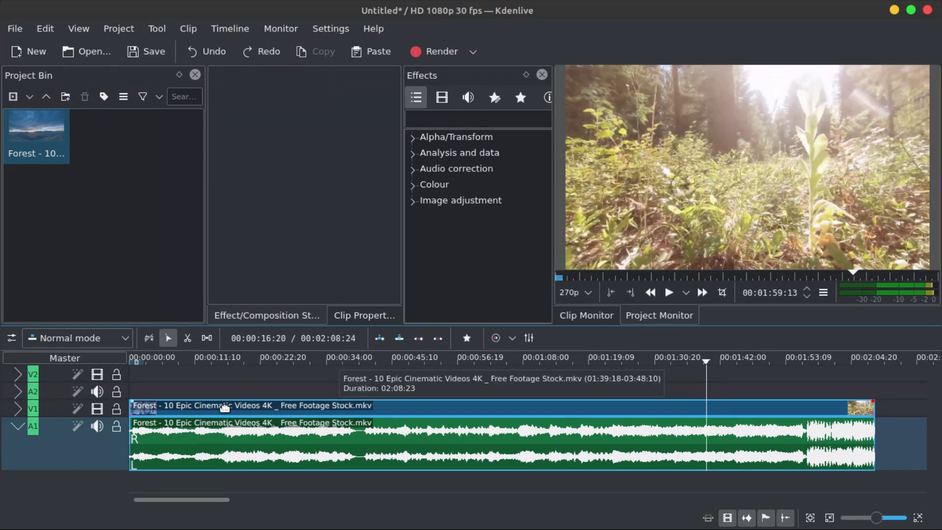
# Add a timeline guide at about 40 seconds, in the quiet passage of the forest clip's audio
pyautogui.scroll(1, 366, 438)
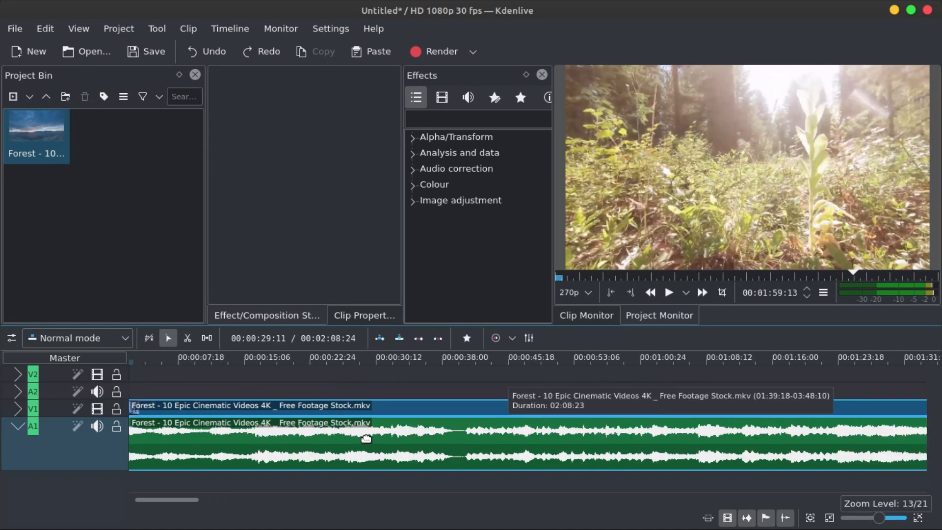
pyautogui.scroll(1, 366, 438)
pyautogui.click(590, 363)
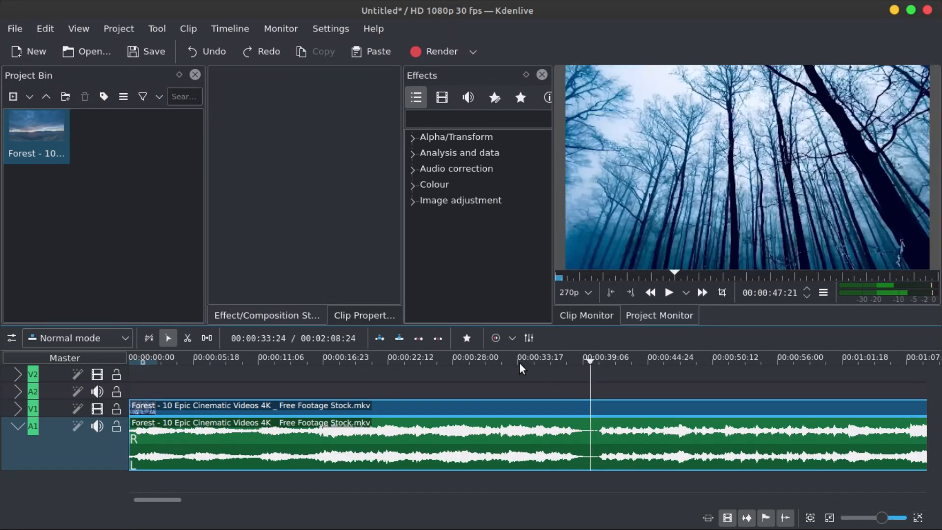
pyautogui.click(594, 363)
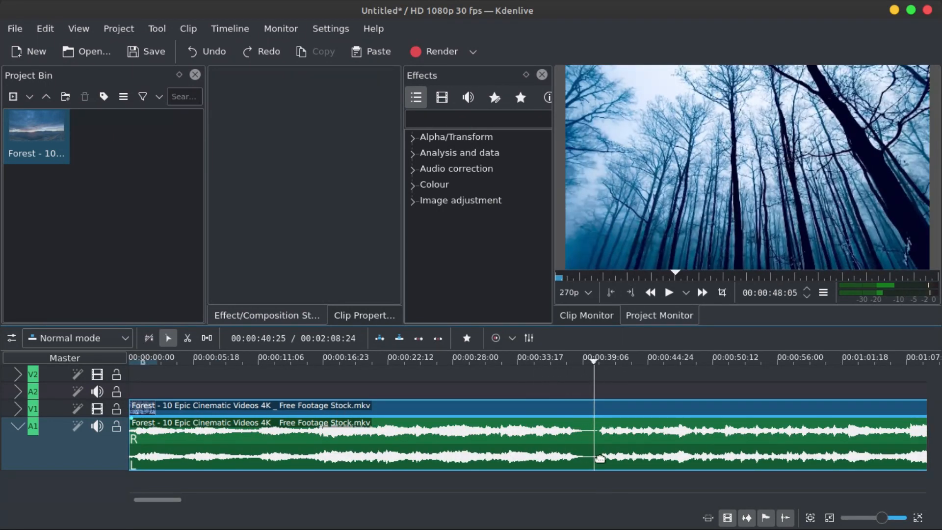
pyautogui.scroll(2, 600, 459)
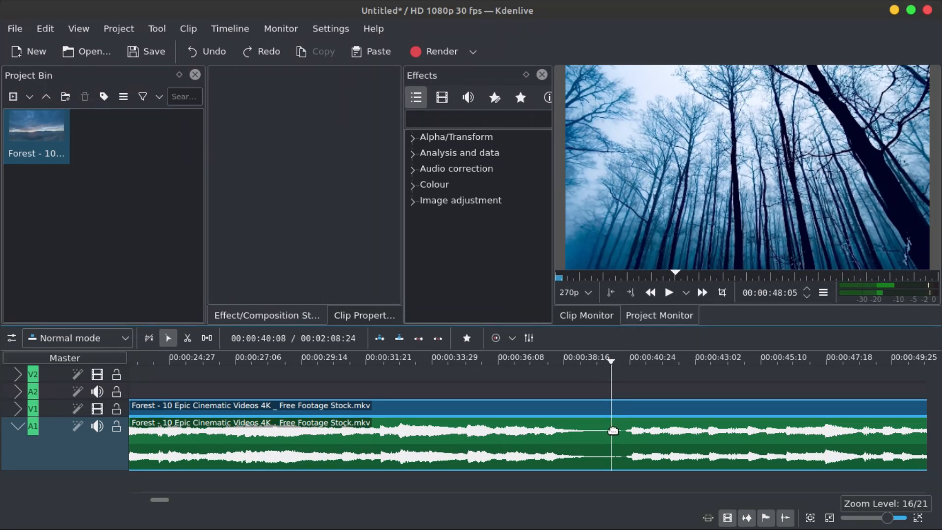
pyautogui.rightClick(611, 374)
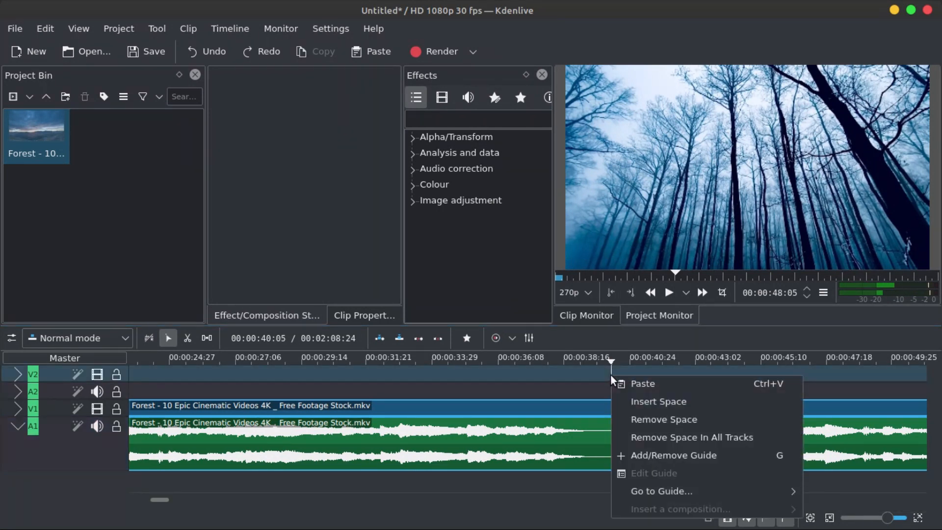
pyautogui.click(650, 458)
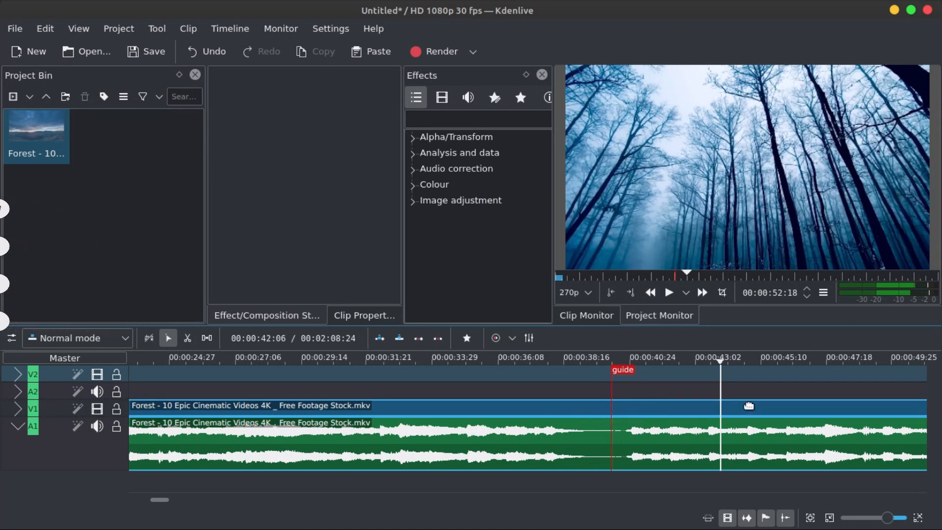
# Add a marker with the comment "gamar 1" to the forest clip at about 44 seconds
pyautogui.rightClick(545, 405)
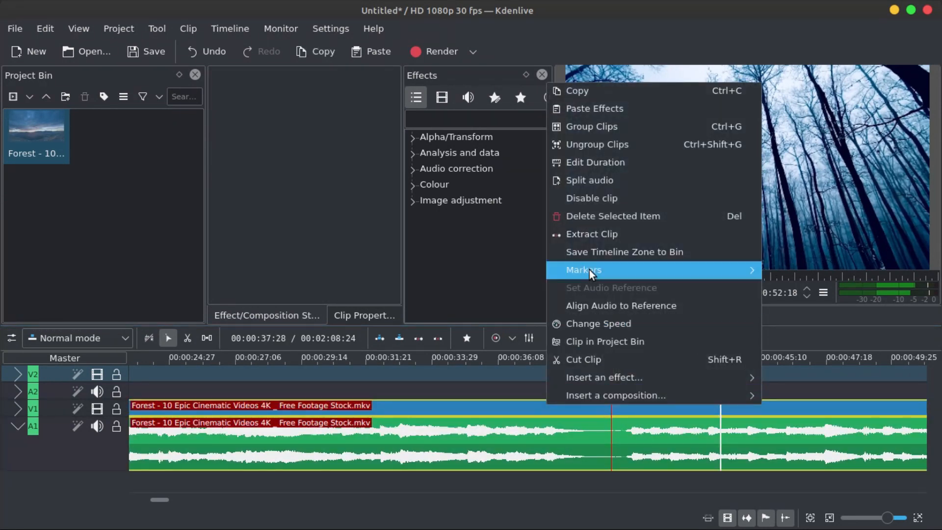
pyautogui.moveTo(593, 270)
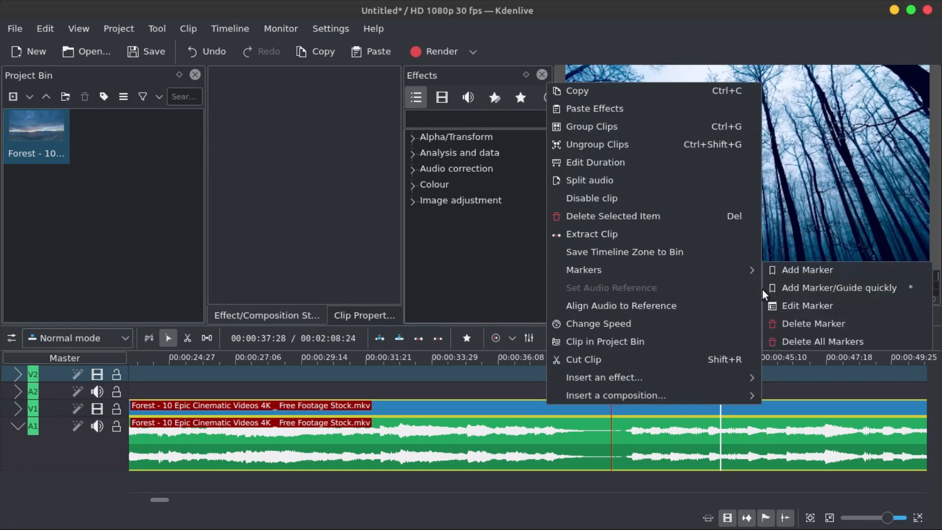
pyautogui.click(841, 269)
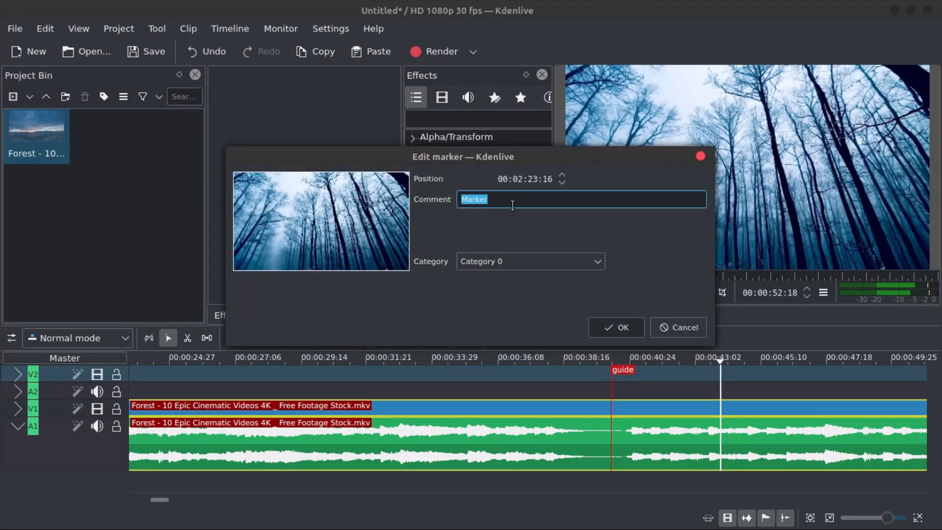
pyautogui.write('gamar 1')
pyautogui.press('Return')
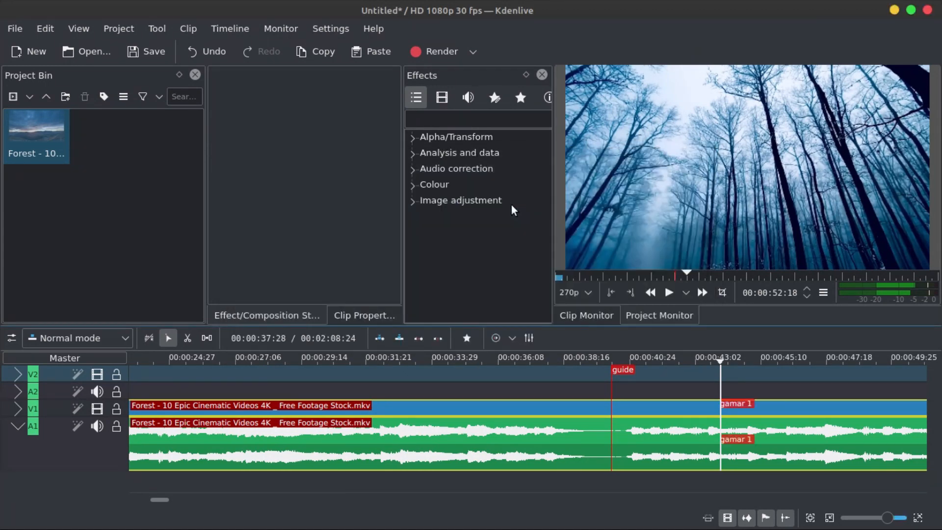
# Move the forest clip about 3 seconds later and back, then about 1 second later and back to the start
pyautogui.click(918, 480)
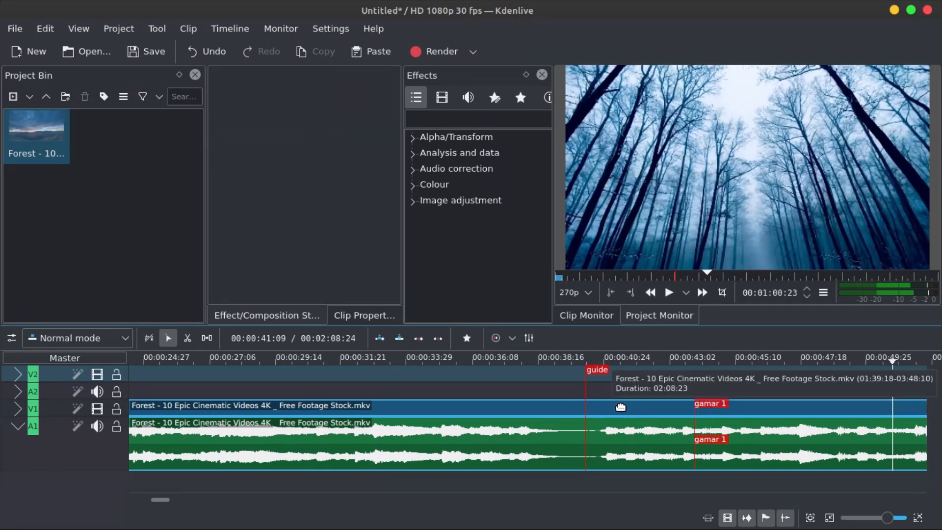
pyautogui.moveTo(620, 407); pyautogui.dragTo(708, 404)
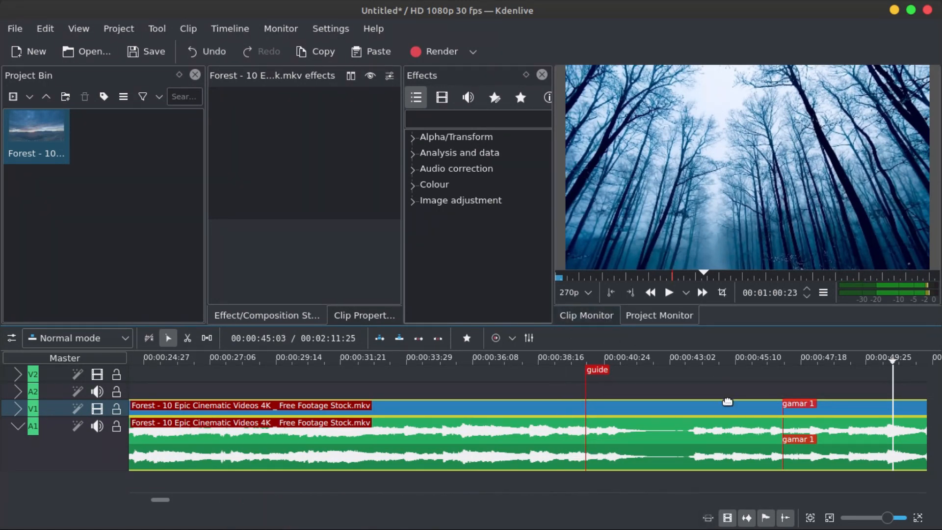
pyautogui.moveTo(728, 405)
pyautogui.mouseDown()
pyautogui.moveTo(678, 393)
pyautogui.moveTo(640, 400)
pyautogui.mouseUp()
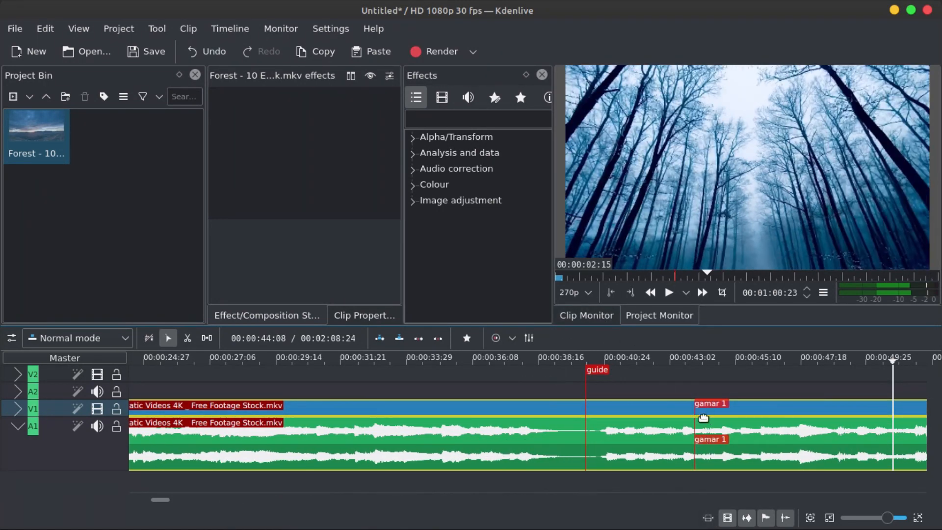
pyautogui.moveTo(705, 414); pyautogui.dragTo(732, 436)
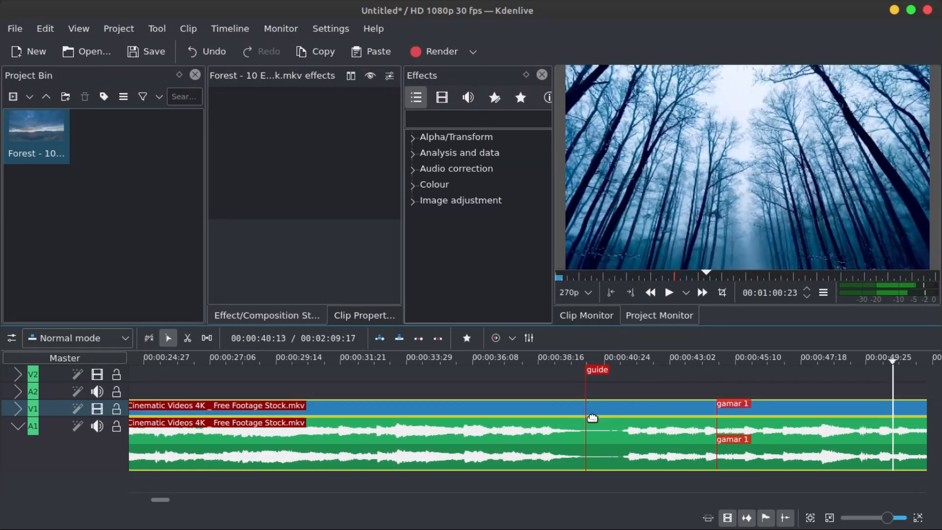
pyautogui.moveTo(632, 406); pyautogui.dragTo(604, 410)
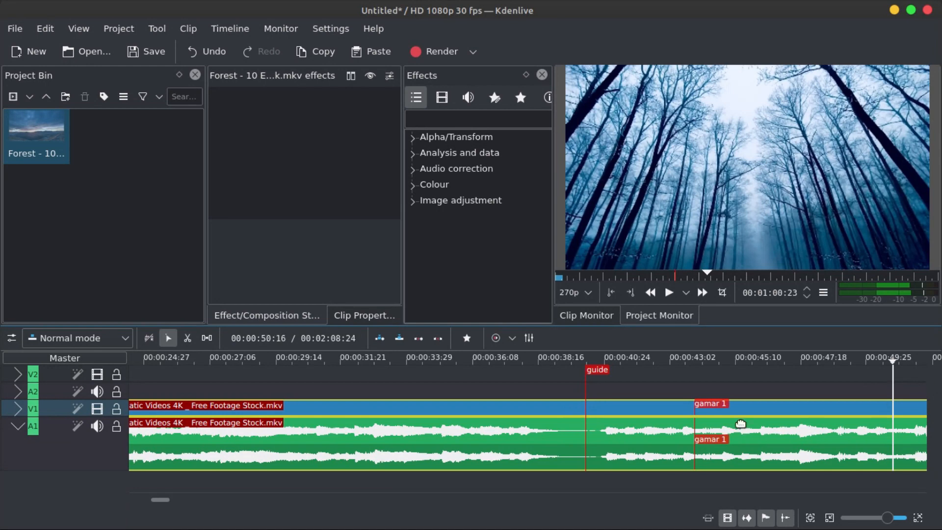
# Add a second timeline guide at about 16 seconds
pyautogui.keyDown('ctrl'); pyautogui.scroll(-1, 450, 412); pyautogui.keyUp('ctrl')
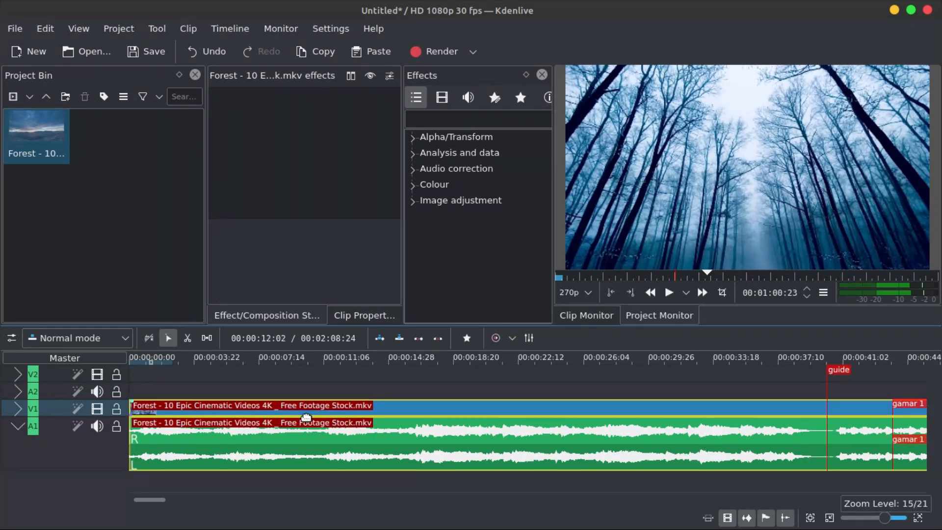
pyautogui.click(403, 365)
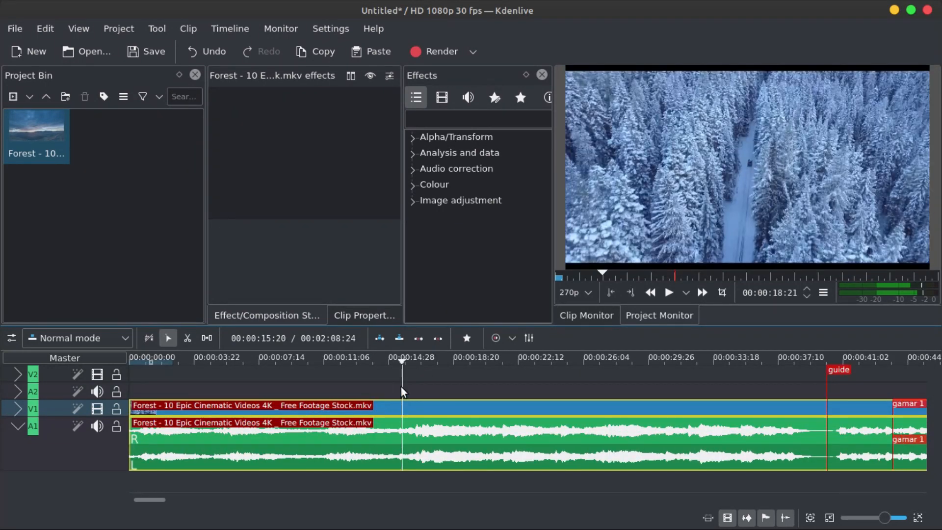
pyautogui.rightClick(402, 387)
pyautogui.click(490, 328)
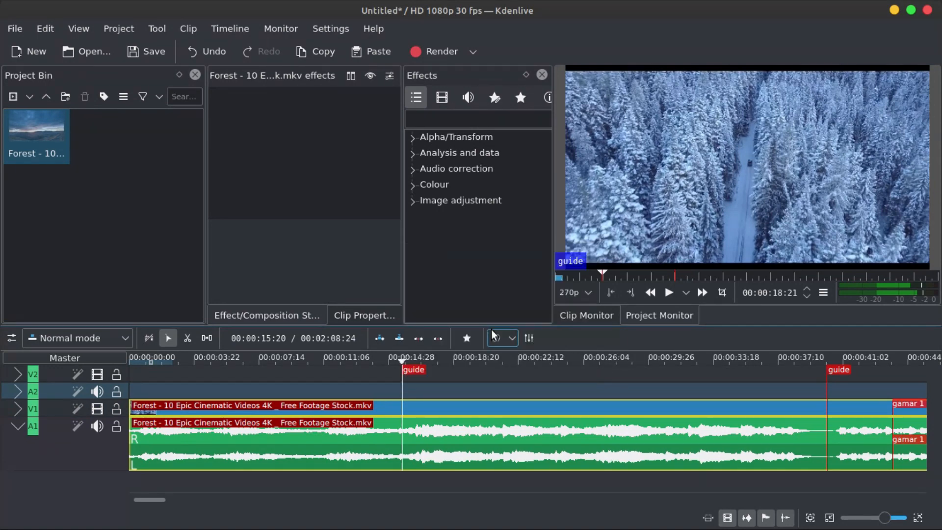
pyautogui.click(507, 379)
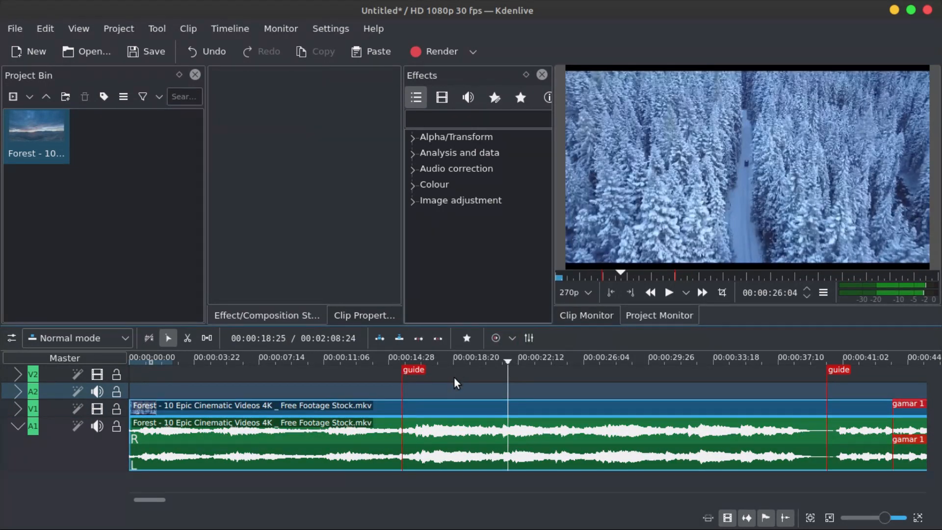
pyautogui.rightClick(465, 431)
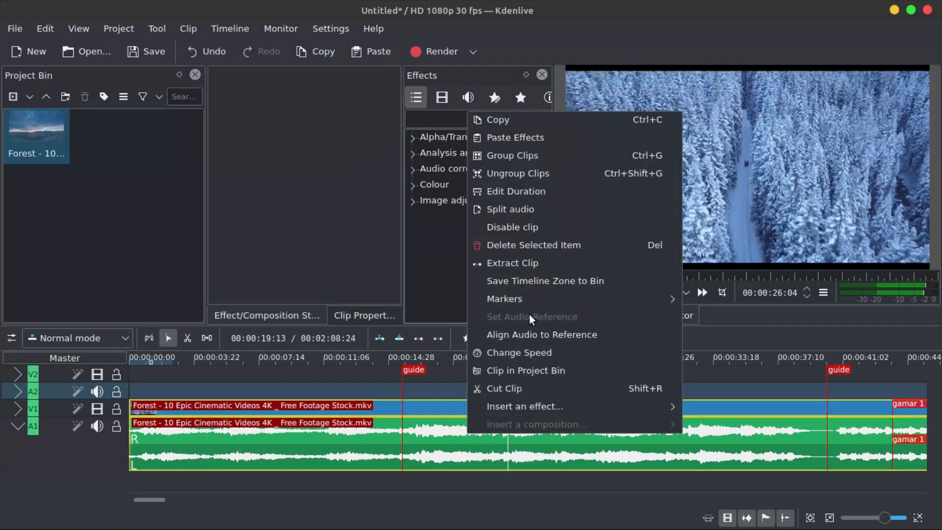
pyautogui.moveTo(539, 299)
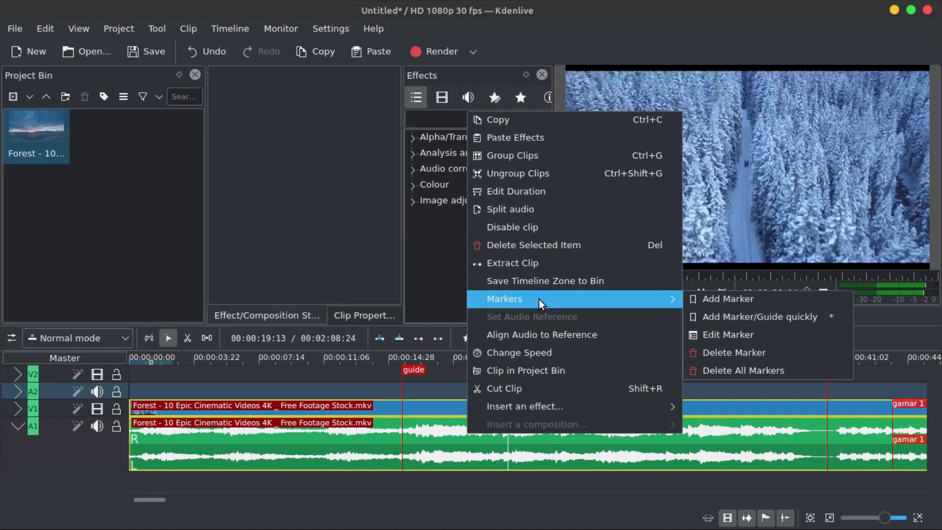
pyautogui.click(402, 381)
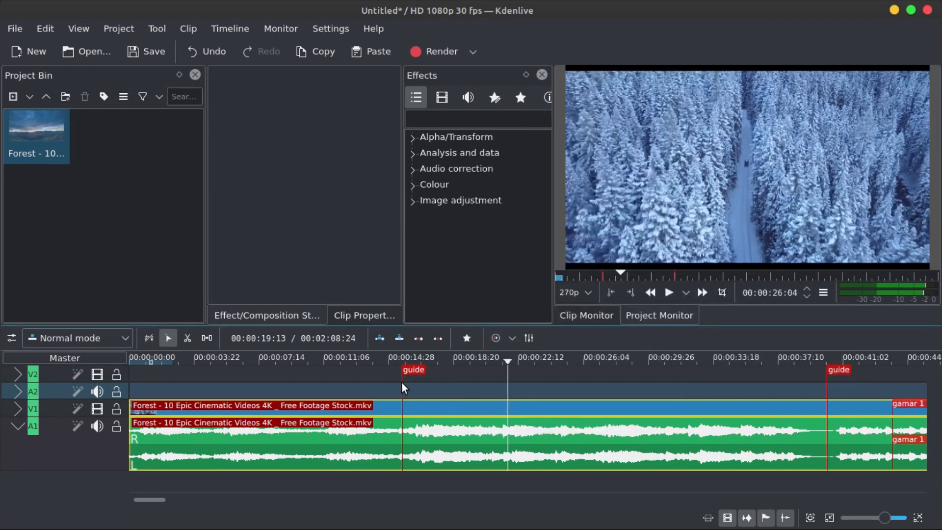
pyautogui.rightClick(477, 431)
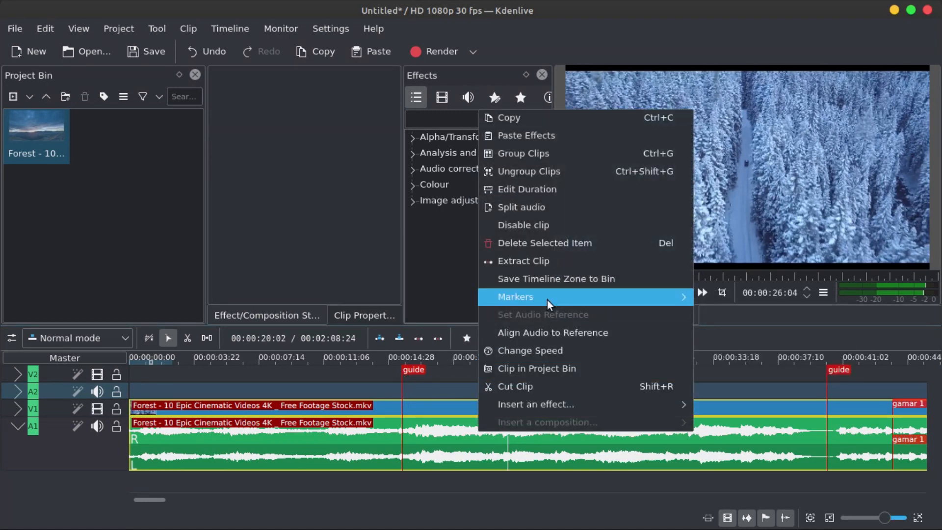
pyautogui.moveTo(565, 299)
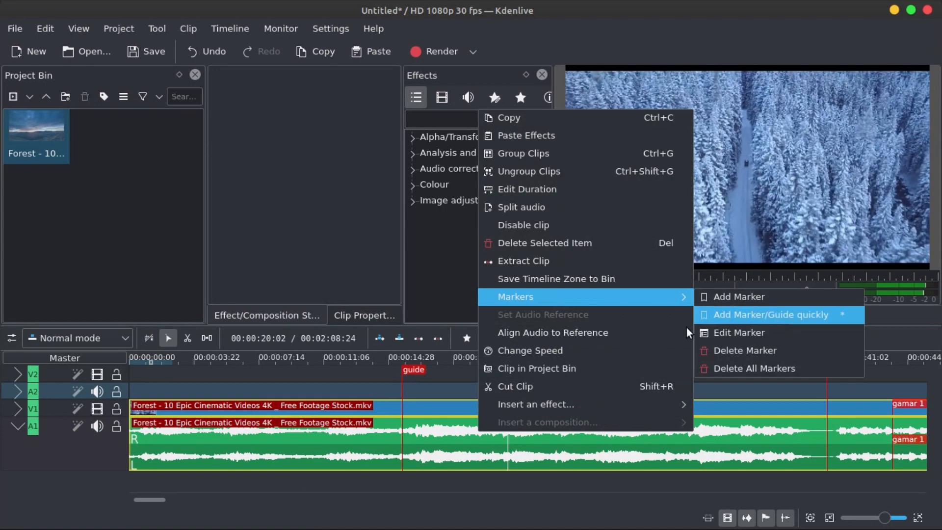
pyautogui.click(444, 437)
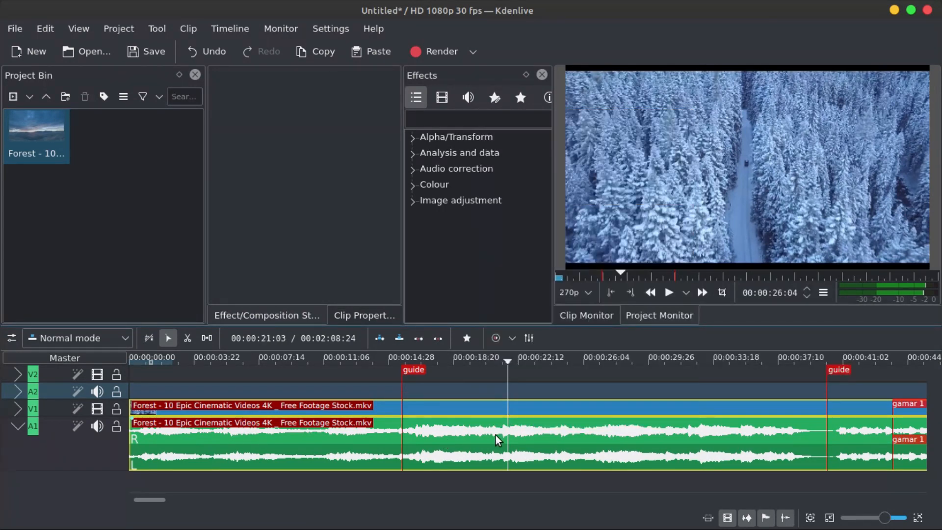
# Add a third timeline guide at about 30 seconds and select the forest clip
pyautogui.click(647, 373)
pyautogui.rightClick(647, 372)
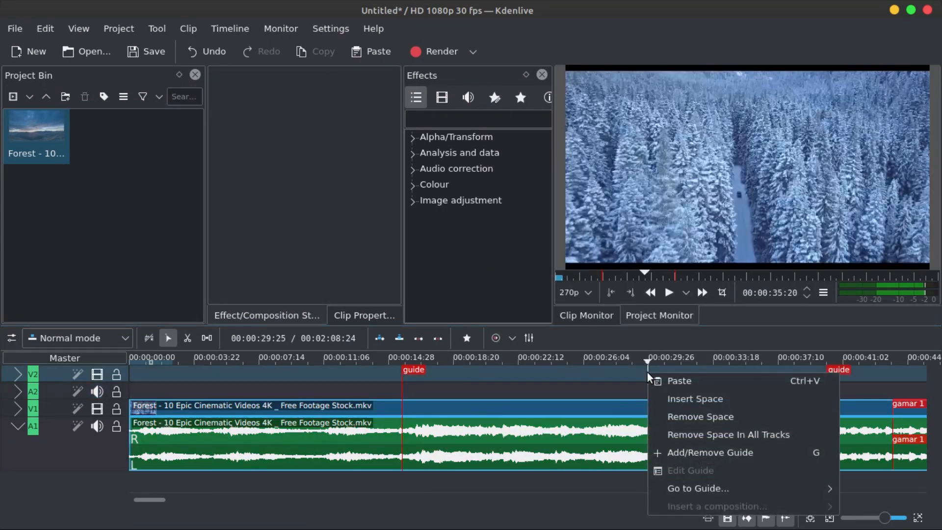
pyautogui.click(688, 453)
pyautogui.click(709, 433)
# Add a second marker with the comment "Judul" to the forest clip at about 53 seconds
pyautogui.keyDown('ctrl'); pyautogui.scroll(-2, 529, 430); pyautogui.keyUp('ctrl')
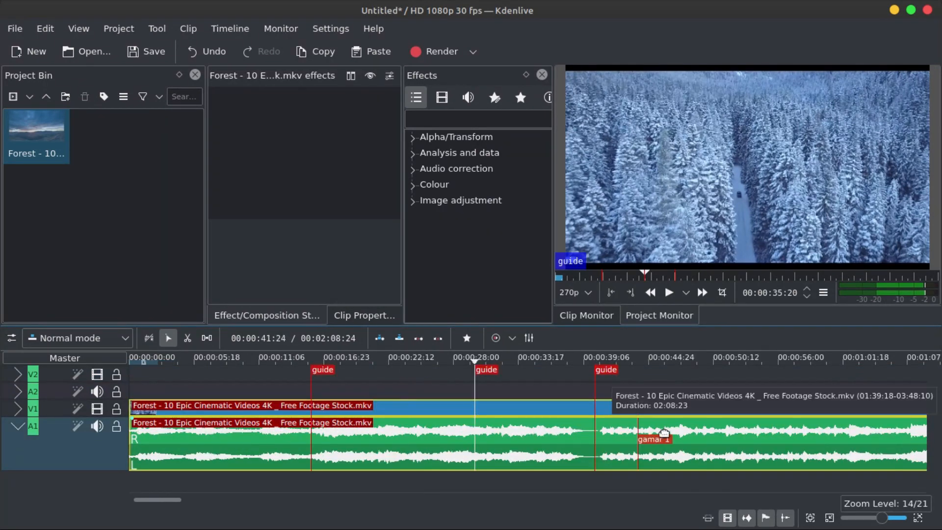
pyautogui.click(744, 372)
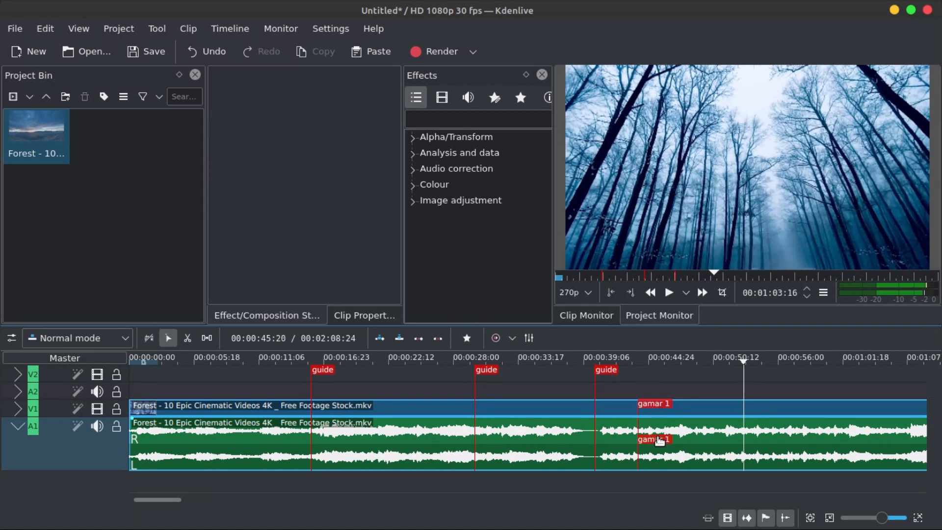
pyautogui.rightClick(774, 408)
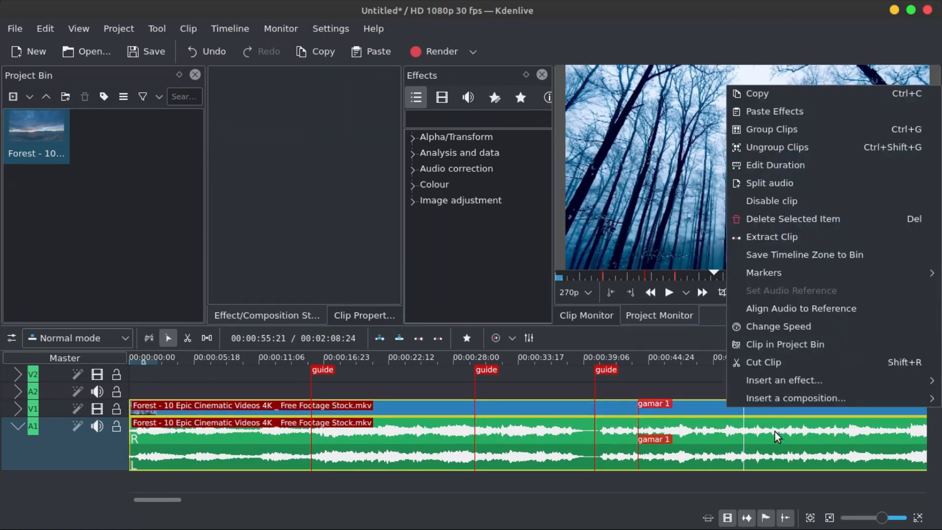
pyautogui.click(775, 432)
pyautogui.rightClick(775, 431)
pyautogui.moveTo(778, 298)
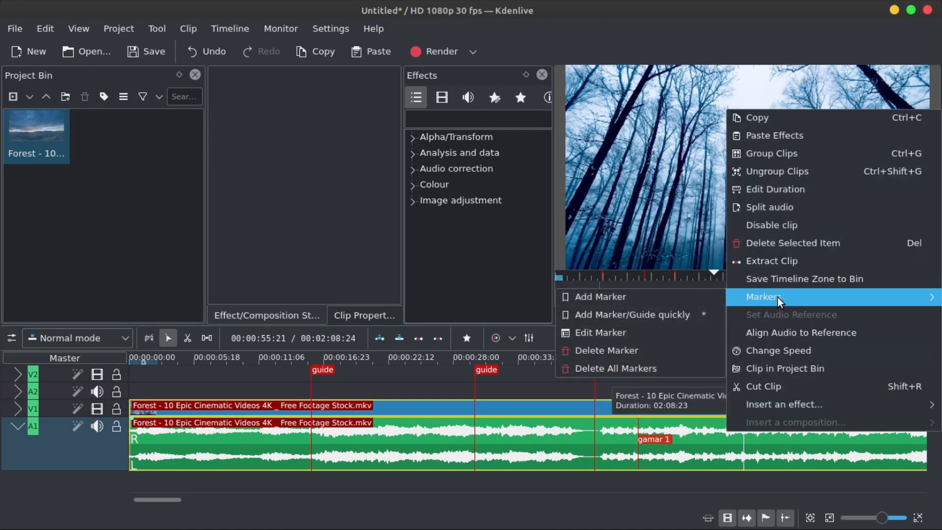
pyautogui.click(585, 299)
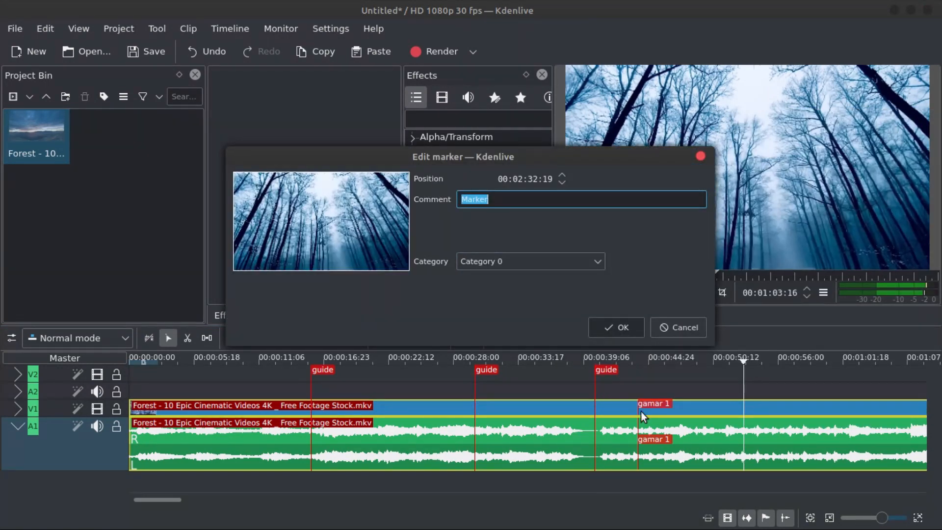
pyautogui.write('Judul')
pyautogui.press('Return')
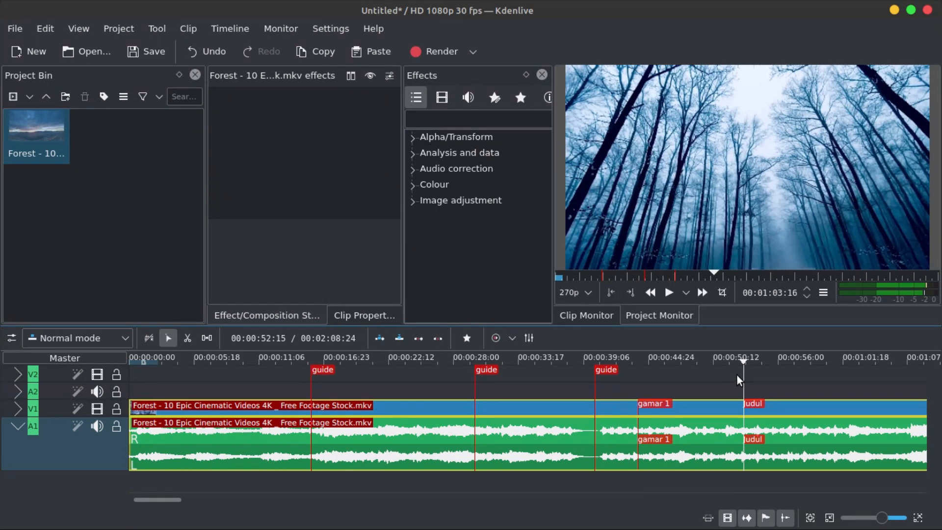
# Cut the forest clip with the Razor tool at the three timeline guides, at about 16, 30 and 40 seconds
pyautogui.click(852, 379)
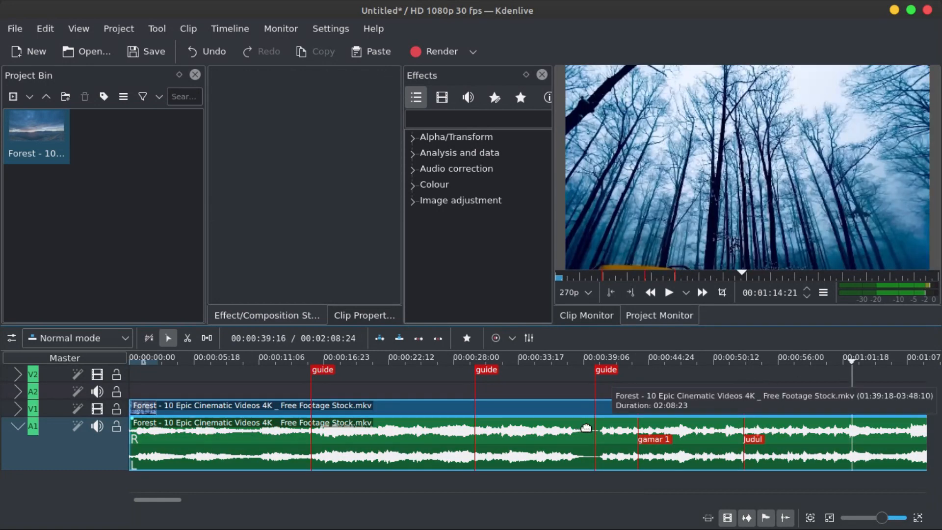
pyautogui.click(187, 338)
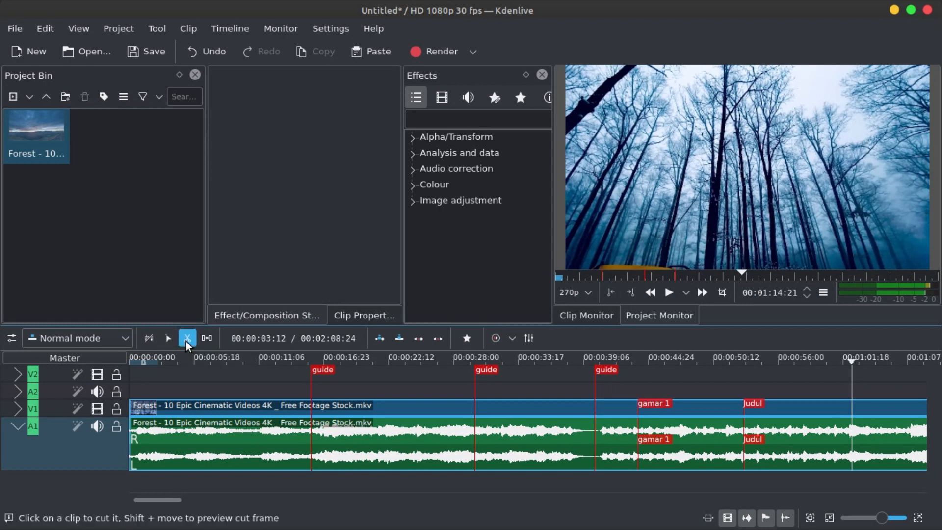
pyautogui.click(312, 436)
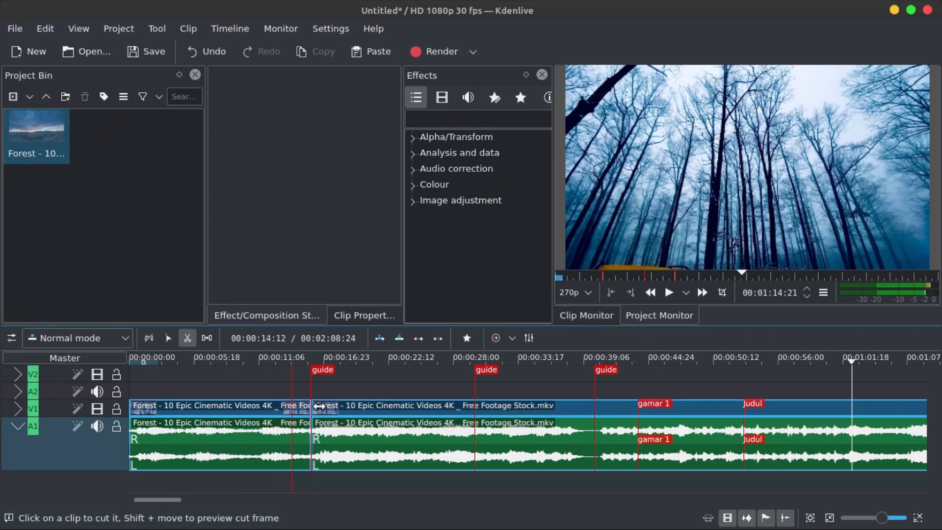
pyautogui.click(477, 430)
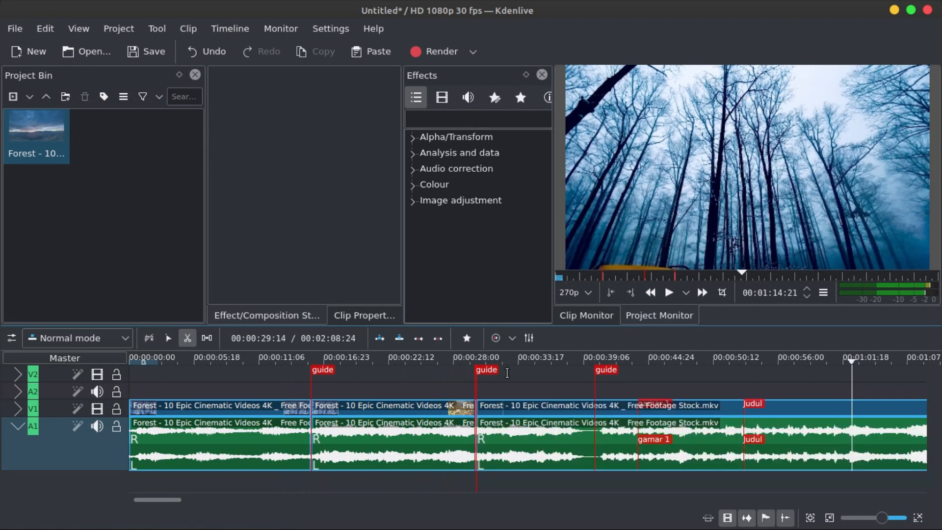
pyautogui.click(598, 421)
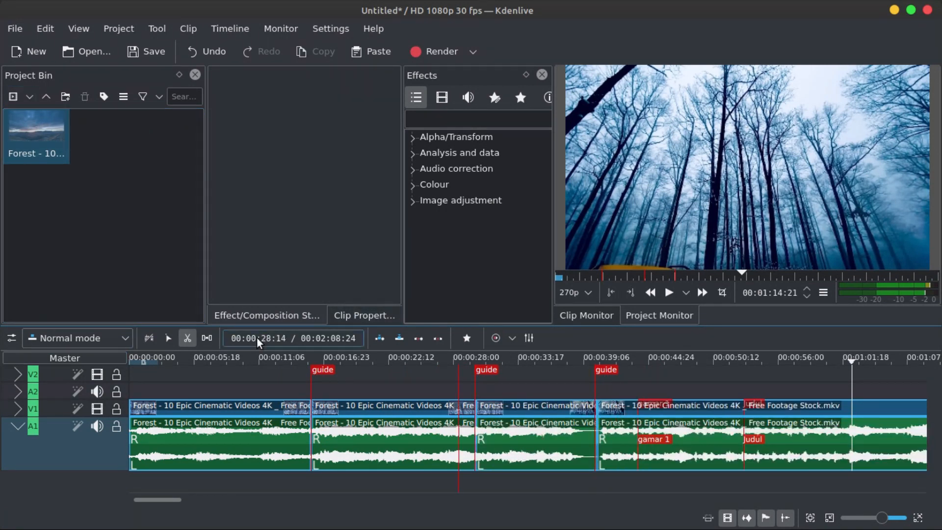
# Open gaps between the cut pieces by moving the last about 6 seconds later, the third about 3 and the second about 2
pyautogui.click(168, 337)
pyautogui.click(620, 426)
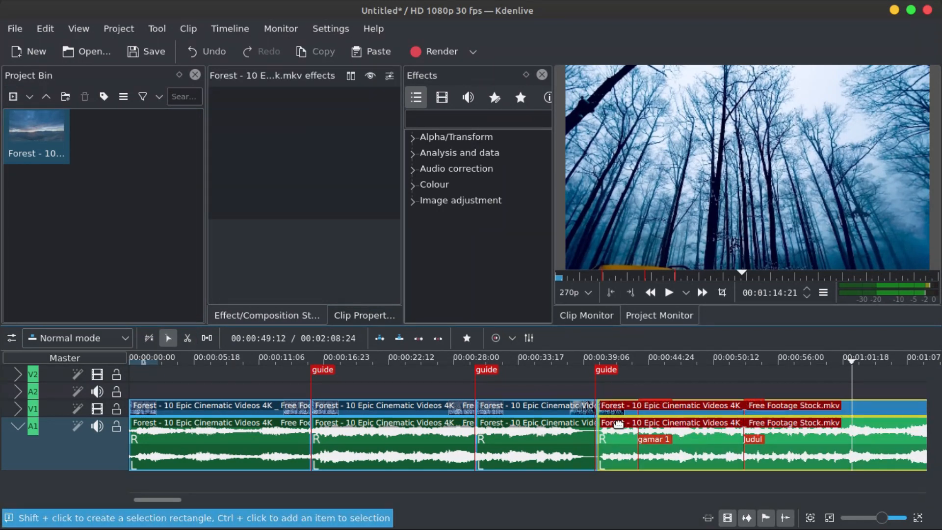
pyautogui.moveTo(640, 426); pyautogui.dragTo(709, 427)
pyautogui.moveTo(549, 430); pyautogui.dragTo(581, 430)
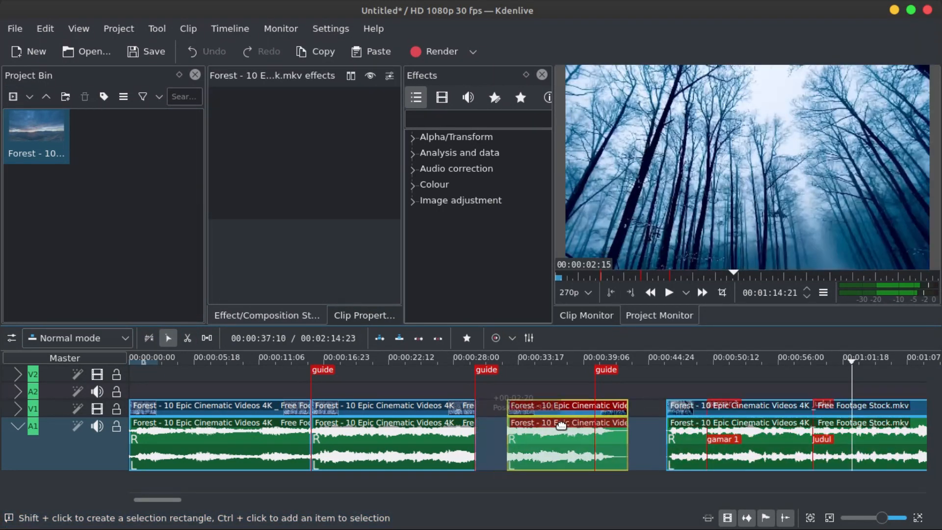
pyautogui.moveTo(393, 431); pyautogui.dragTo(415, 431)
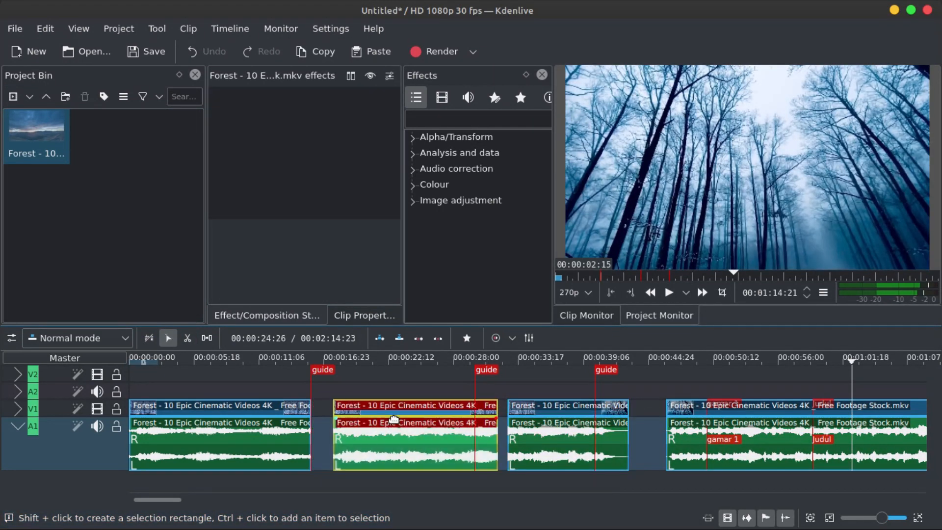
# Remove the three timeline guides at about 16, 30 and 40 seconds
pyautogui.rightClick(310, 381)
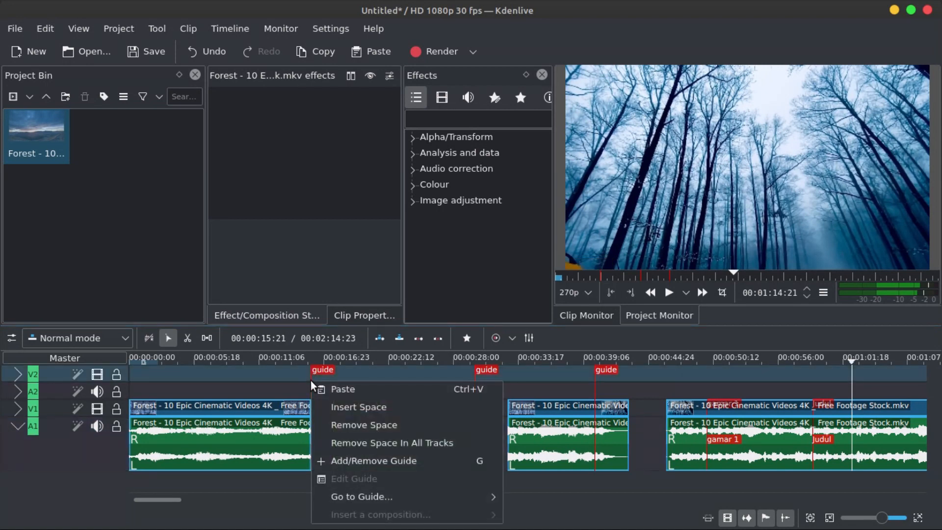
pyautogui.click(453, 464)
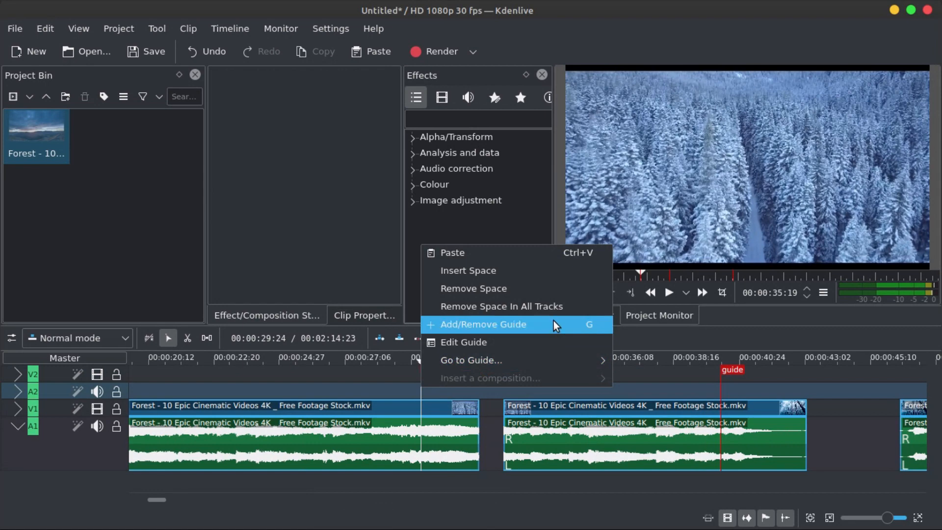
pyautogui.click(554, 322)
pyautogui.rightClick(723, 393)
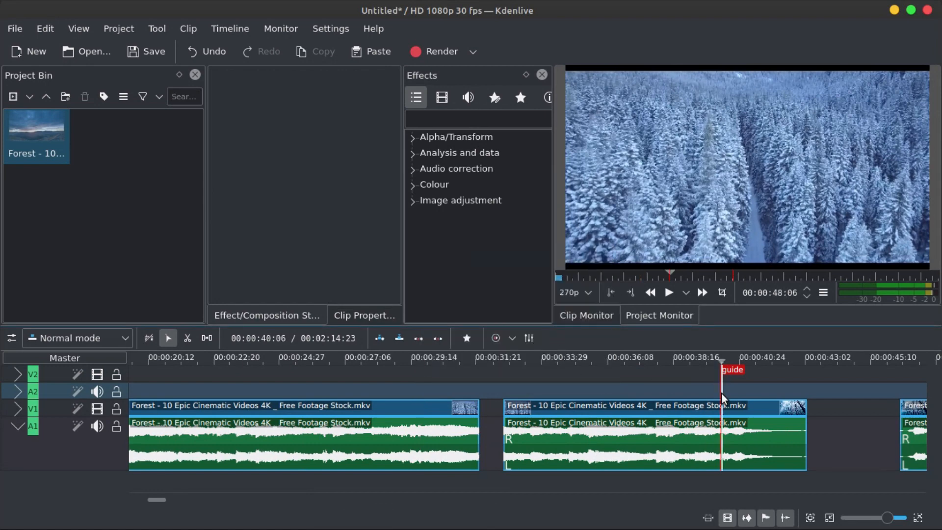
pyautogui.click(720, 395)
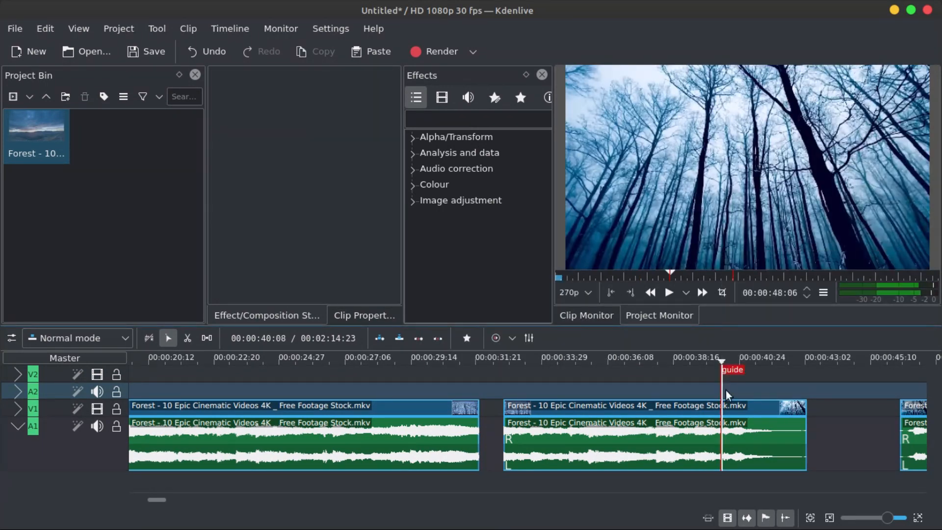
pyautogui.click(723, 376)
pyautogui.rightClick(720, 378)
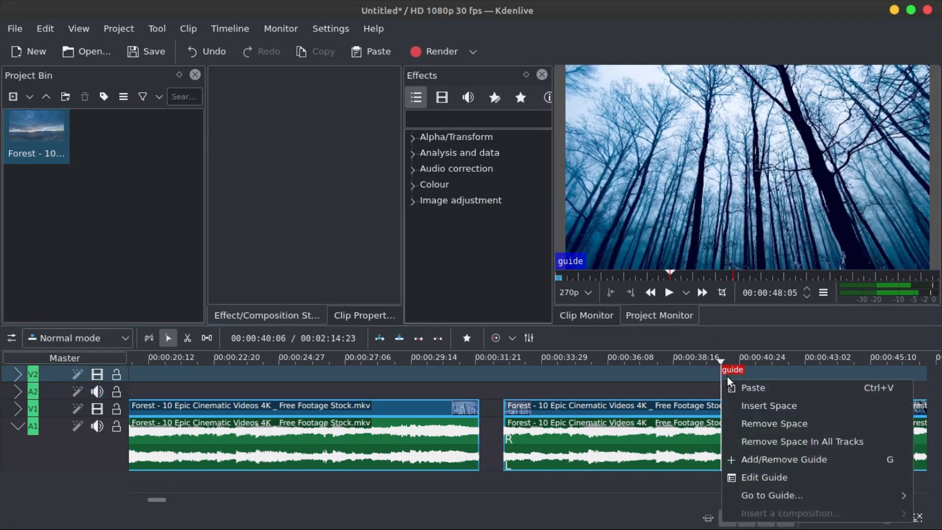
pyautogui.click(757, 459)
pyautogui.scroll(-2, 593, 393)
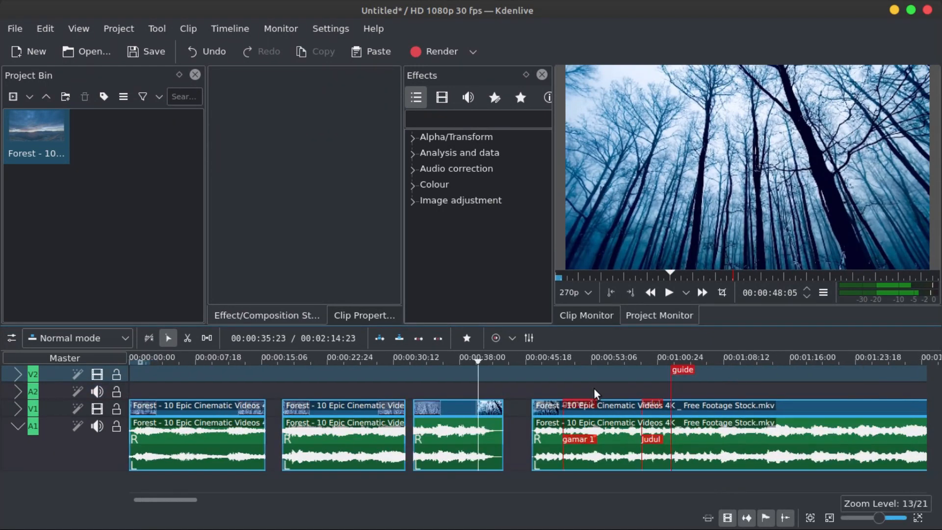
pyautogui.click(671, 381)
pyautogui.rightClick(670, 382)
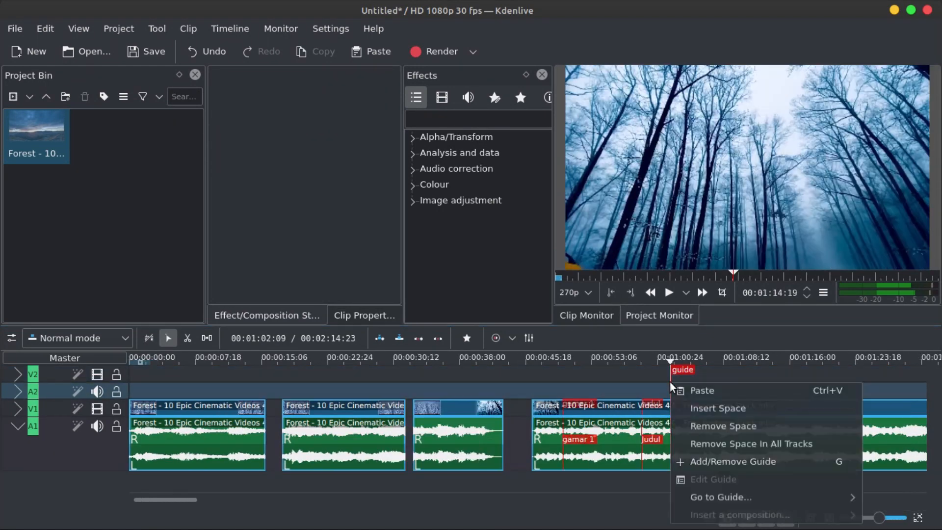
pyautogui.click(707, 467)
pyautogui.hotkey('ctrl', 'z')
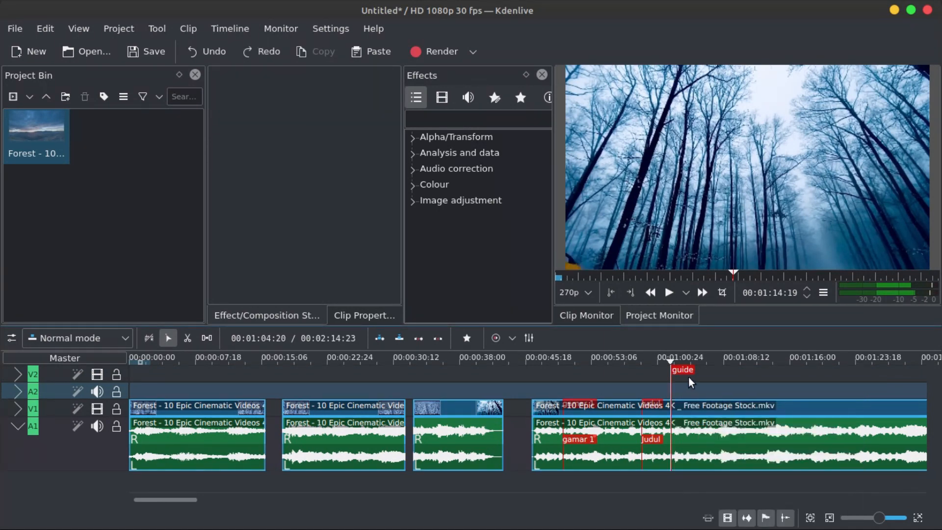
# Remove the remaining timeline guide at about 1 minute 2 seconds
pyautogui.rightClick(676, 369)
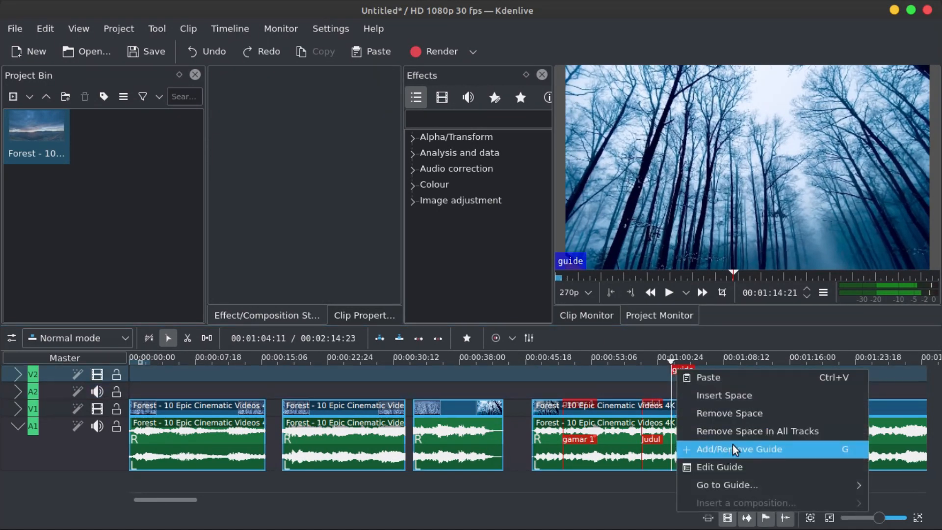
pyautogui.click(732, 445)
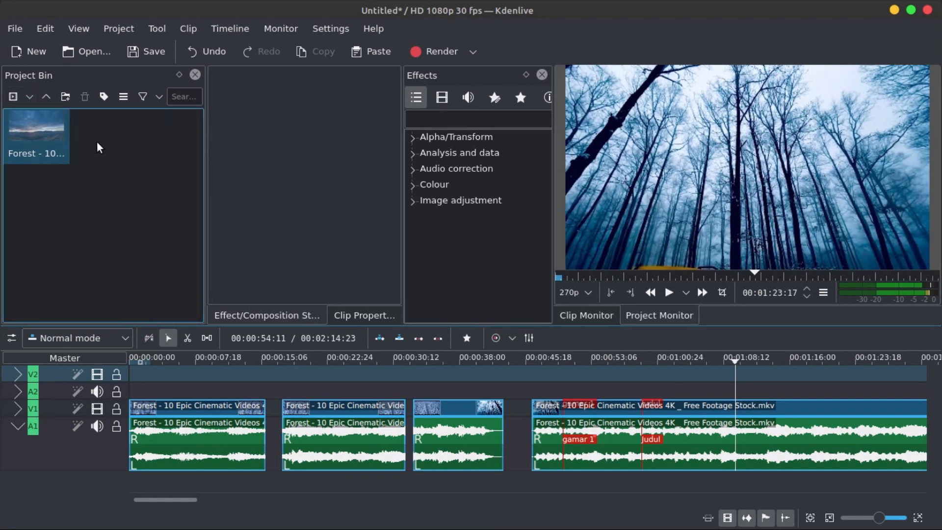
# Start a new title clip and hide the video frame shown behind its canvas
pyautogui.click(27, 99)
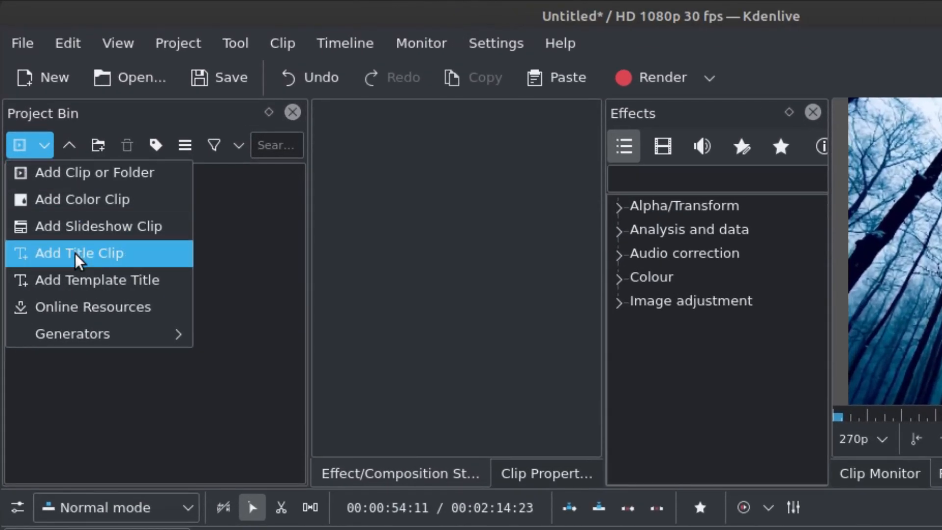
pyautogui.click(74, 253)
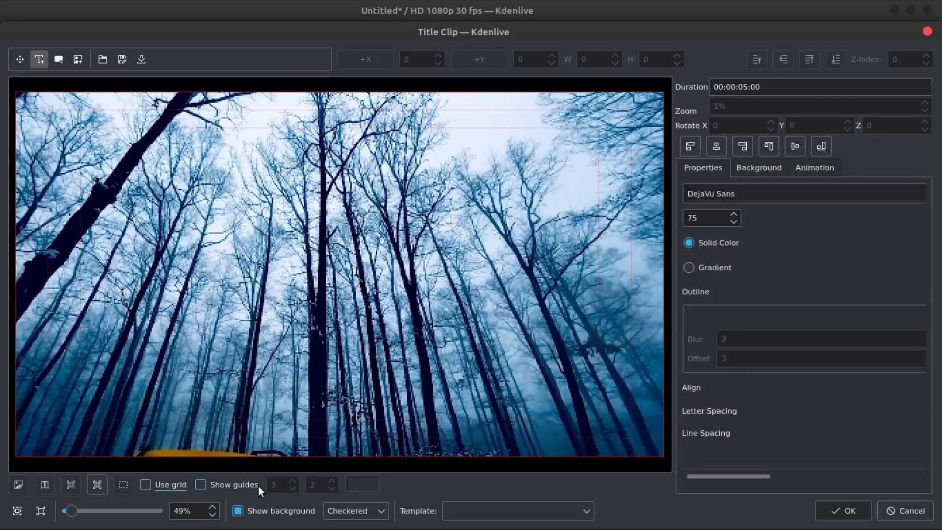
pyautogui.click(238, 512)
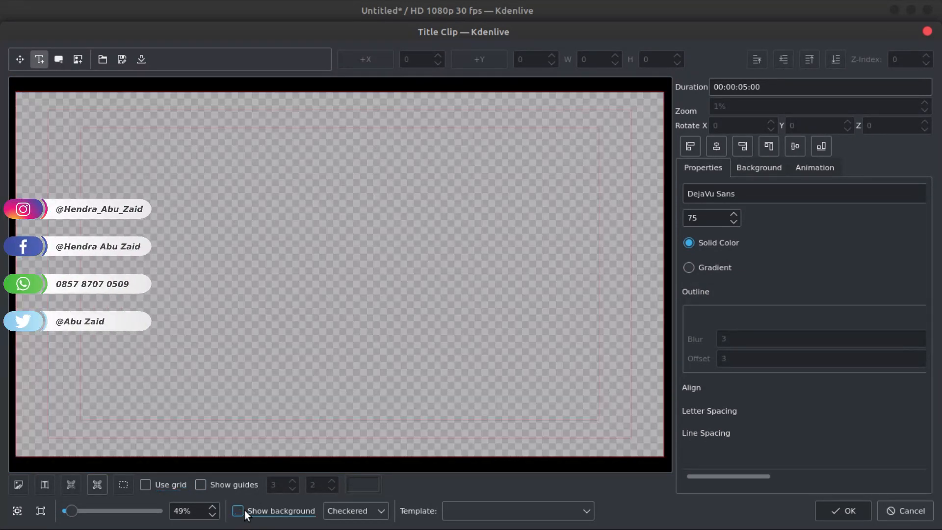
# Set the title's background to full opacity (255) and colour it light green, #55ff7f
pyautogui.click(761, 170)
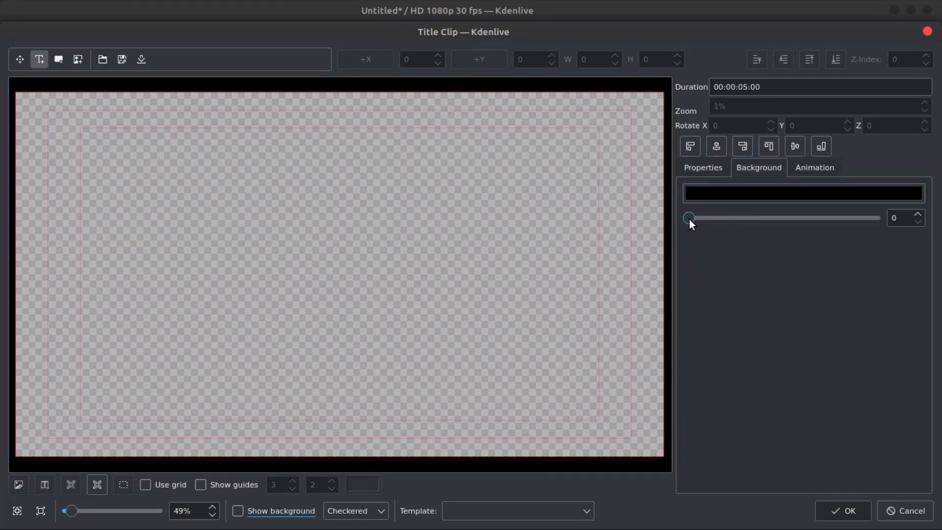
pyautogui.moveTo(689, 219); pyautogui.dragTo(622, 230)
pyautogui.moveTo(687, 218); pyautogui.dragTo(899, 216)
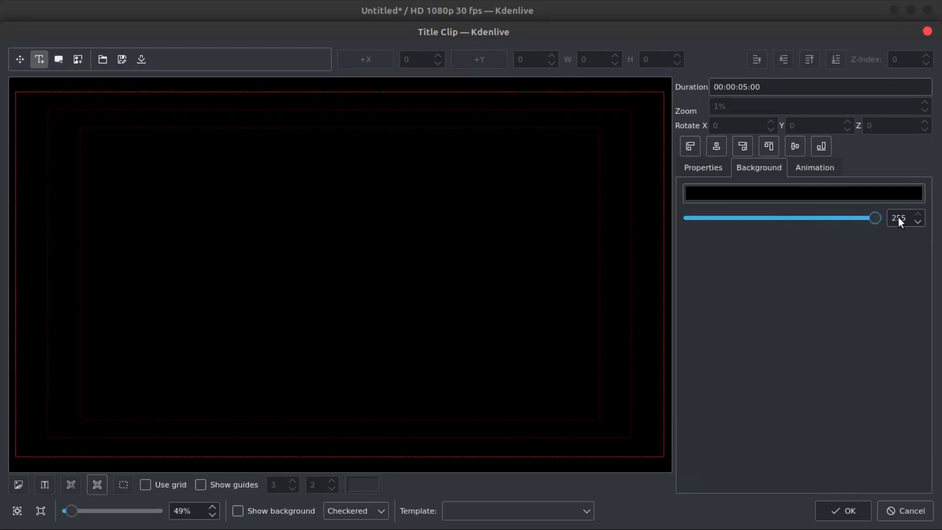
pyautogui.click(841, 193)
pyautogui.click(411, 210)
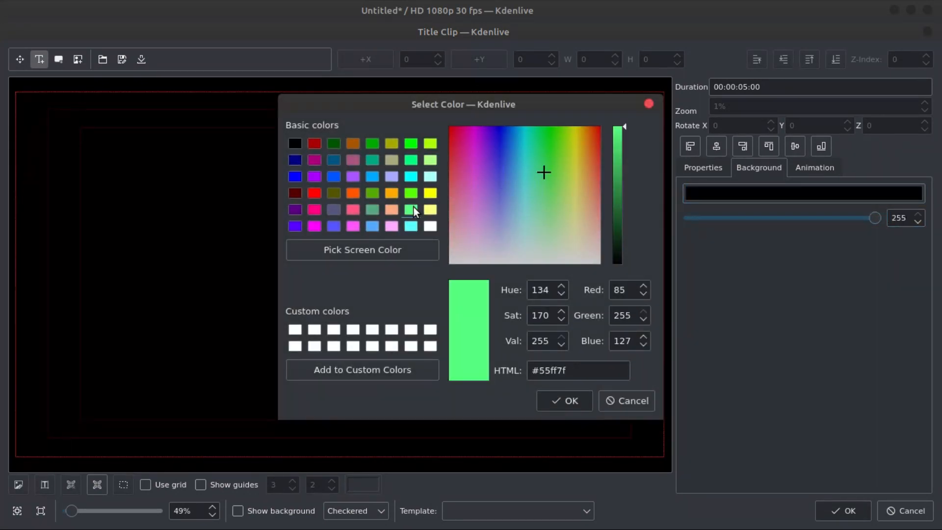
pyautogui.click(565, 401)
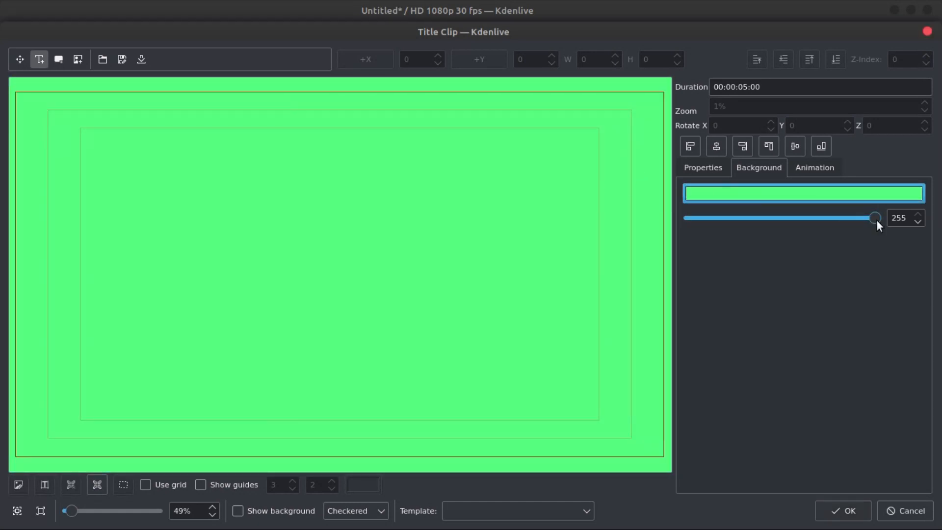
# Set the title background's opacity to 0 and its colour back to black
pyautogui.moveTo(873, 219); pyautogui.dragTo(635, 230)
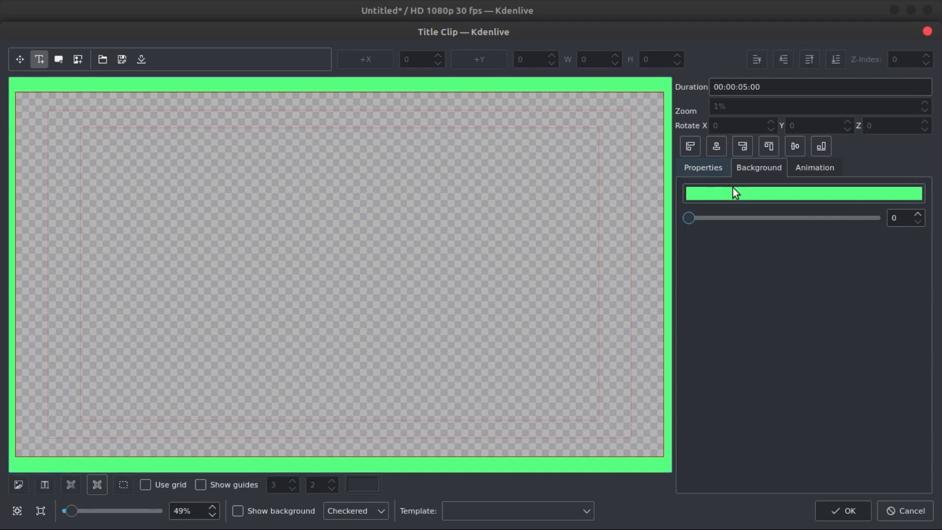
pyautogui.click(780, 192)
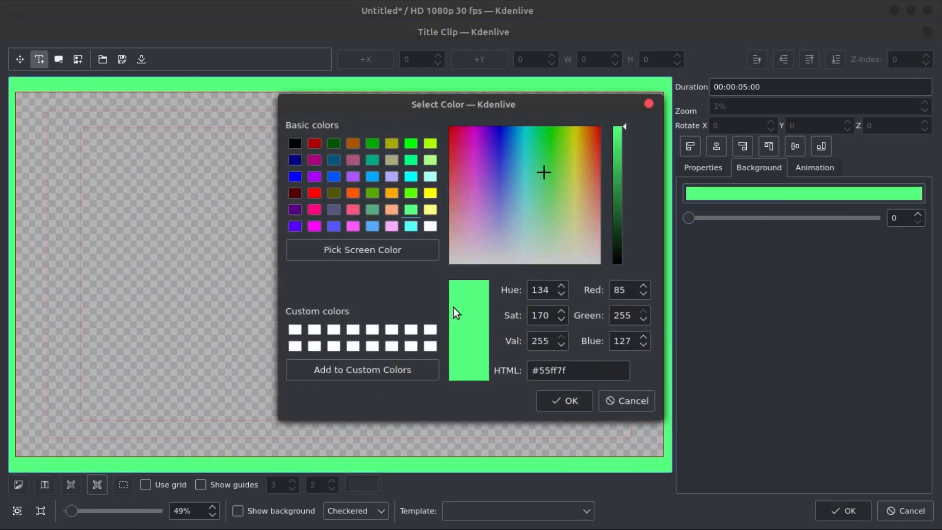
pyautogui.click(294, 142)
pyautogui.click(569, 405)
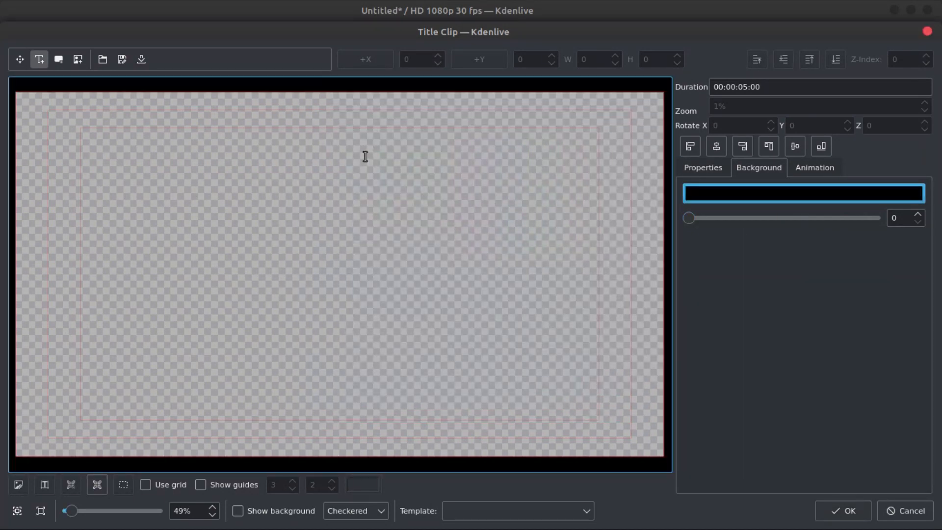
# Draw a rectangle about 652 × 136 on the title canvas and add the text "tutorial" just above it
pyautogui.click(58, 59)
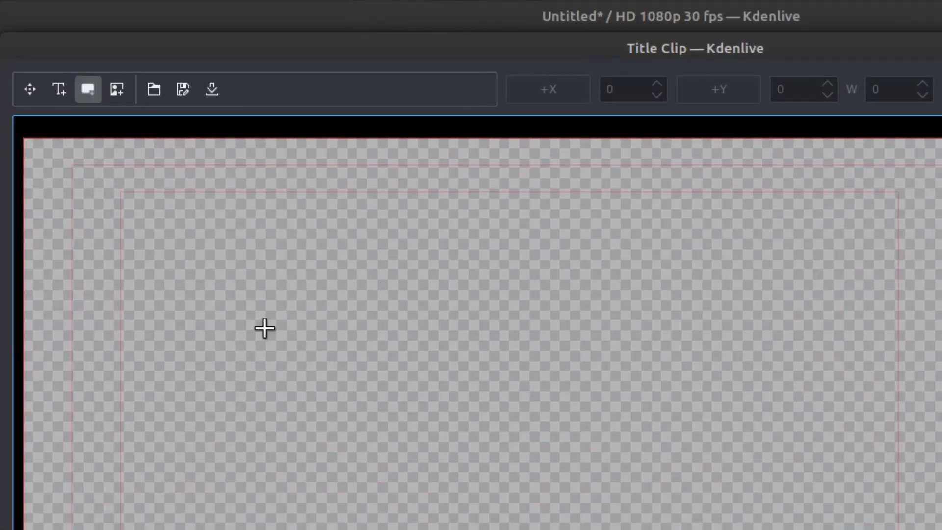
pyautogui.moveTo(289, 352)
pyautogui.mouseDown()
pyautogui.moveTo(312, 388)
pyautogui.moveTo(480, 432)
pyautogui.moveTo(619, 420)
pyautogui.mouseUp()
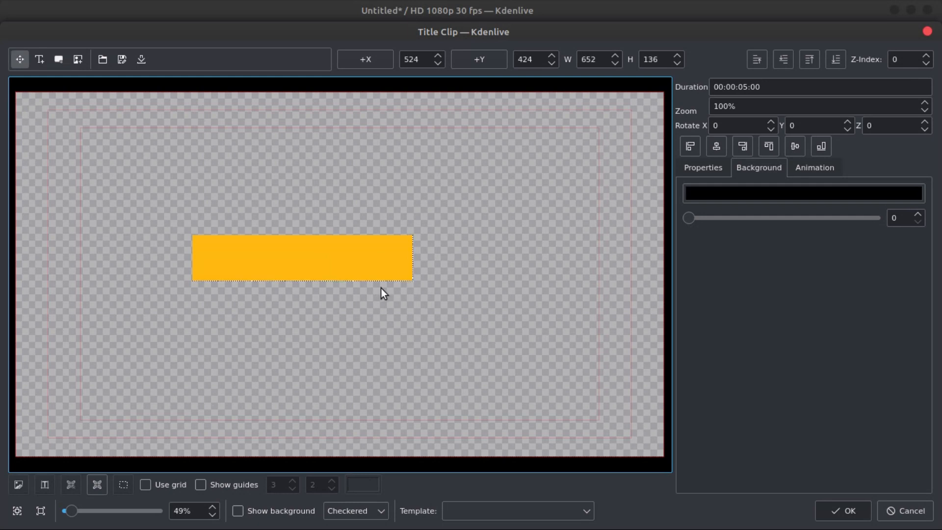
pyautogui.click(39, 60)
pyautogui.click(316, 211)
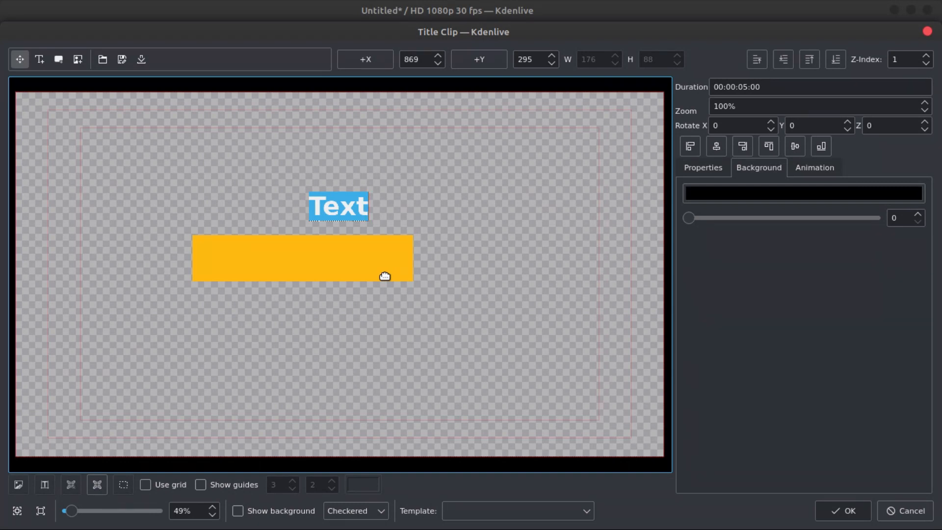
pyautogui.write('tutorial')
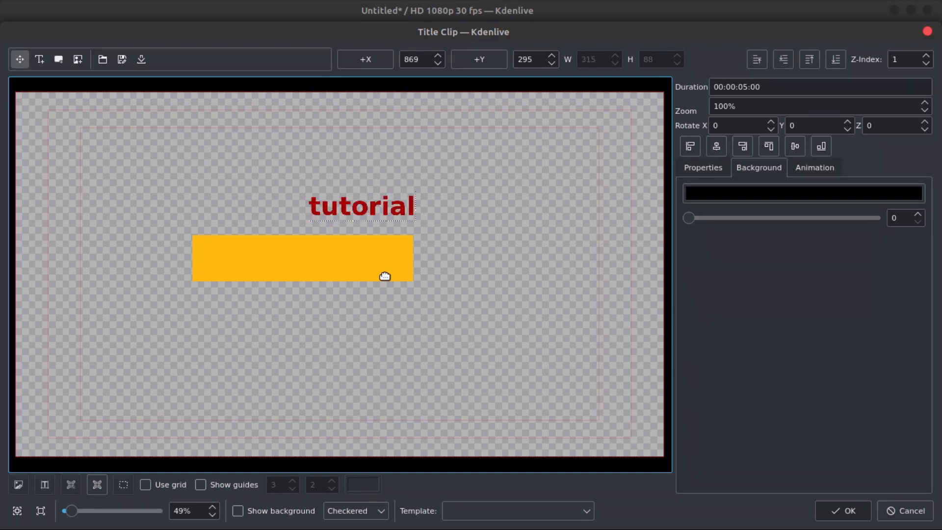
pyautogui.click(359, 183)
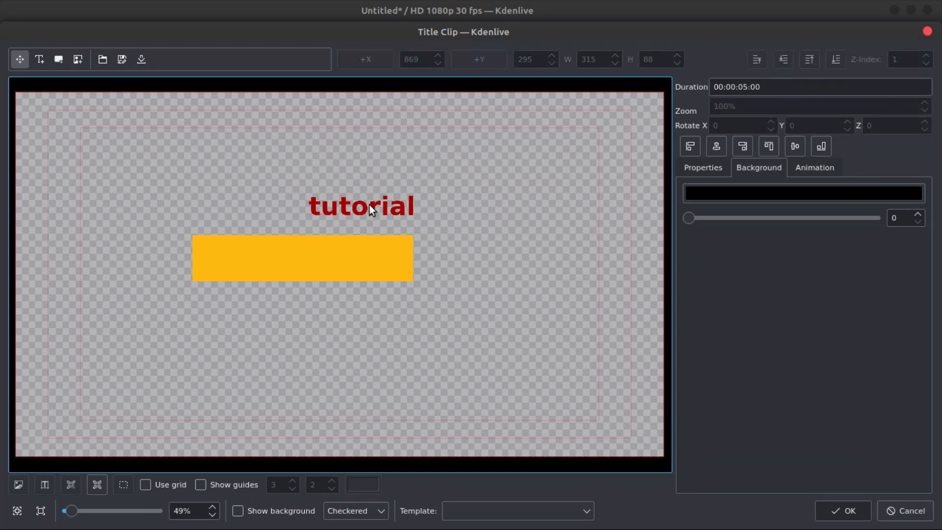
# Move the "tutorial" text onto the orange rectangle and narrow the rectangle from both sides to about 410 wide around the text
pyautogui.click(370, 205)
pyautogui.moveTo(371, 206); pyautogui.dragTo(304, 260)
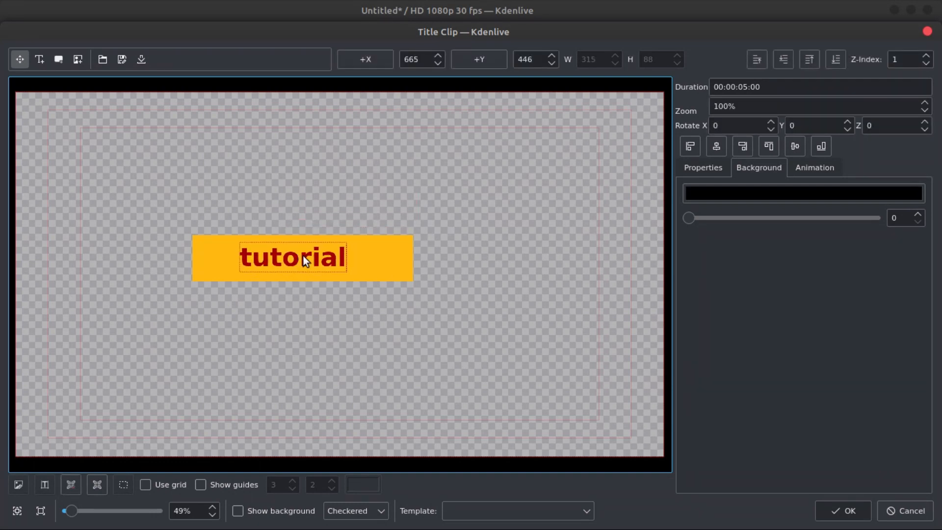
pyautogui.click(361, 255)
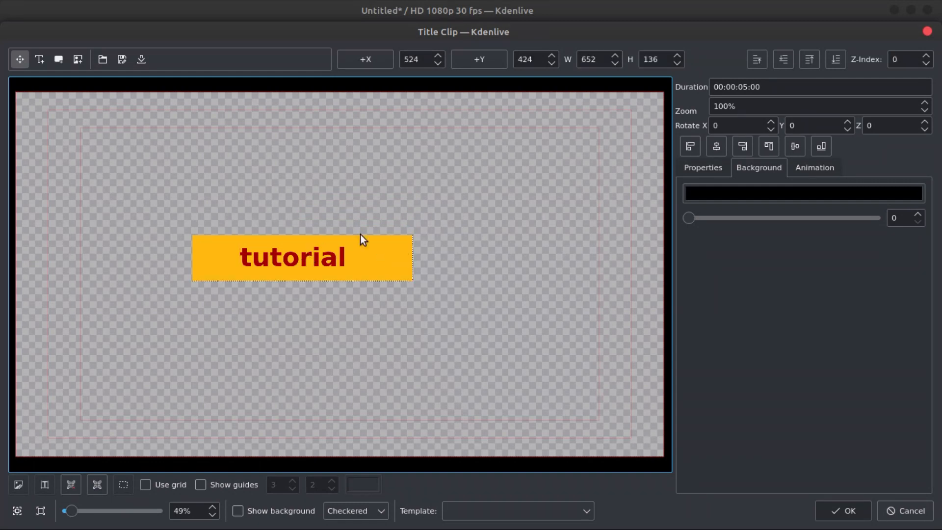
pyautogui.moveTo(414, 261); pyautogui.dragTo(364, 261)
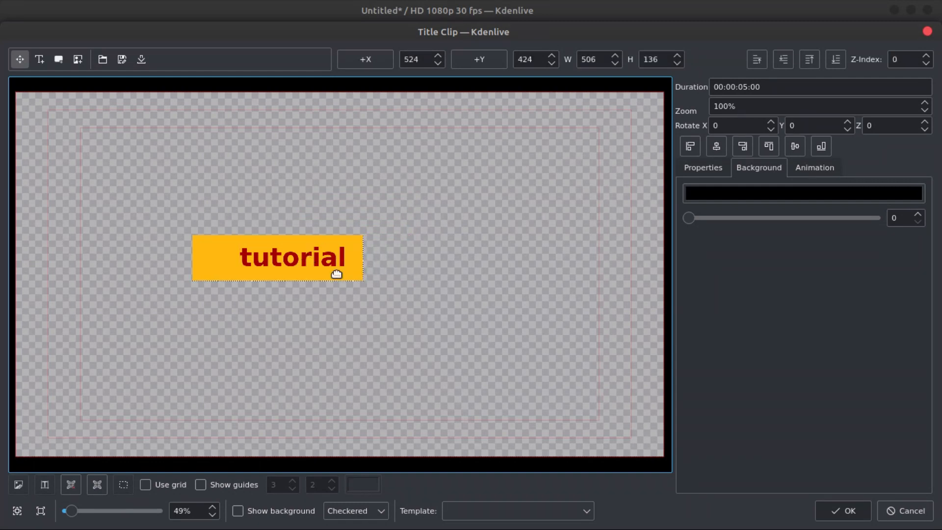
pyautogui.moveTo(194, 263); pyautogui.dragTo(227, 266)
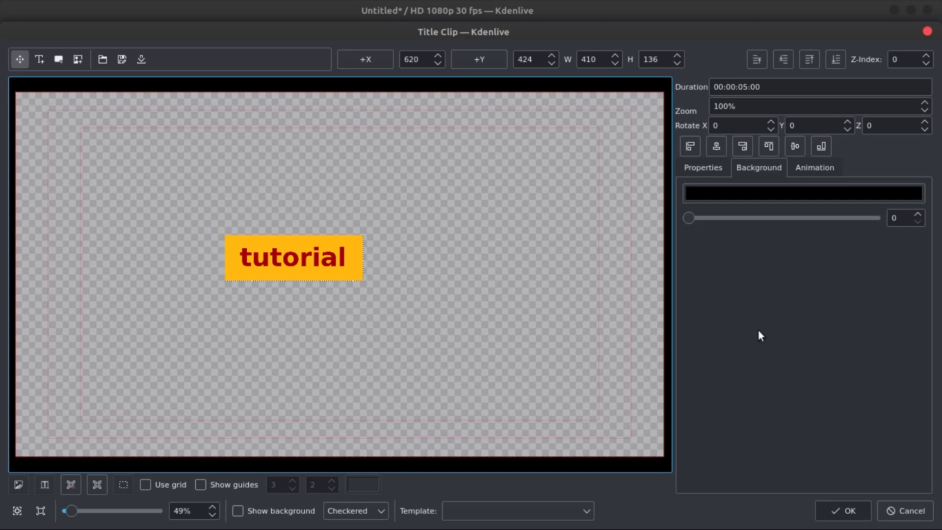
# With the video frame shown behind, move the rectangle and its text to the frame's lower-left corner and save the title clip
pyautogui.click(239, 511)
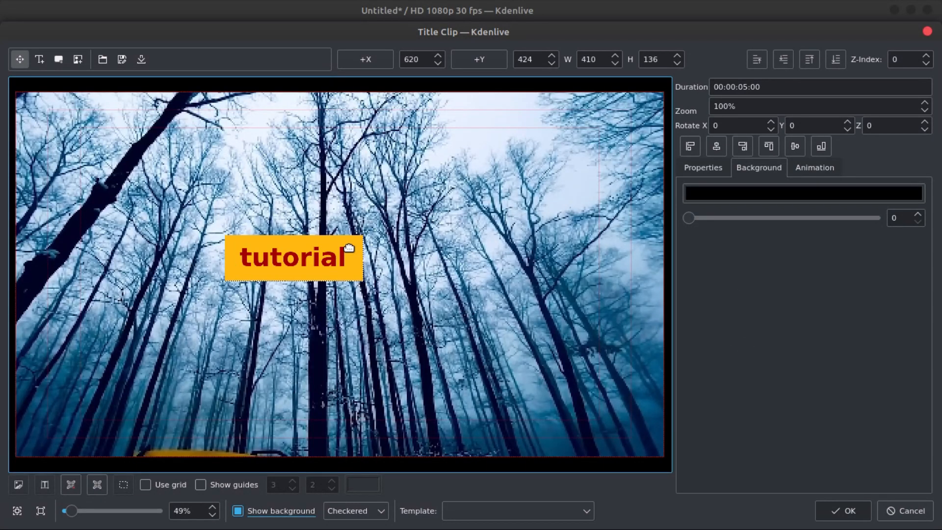
pyautogui.click(84, 118)
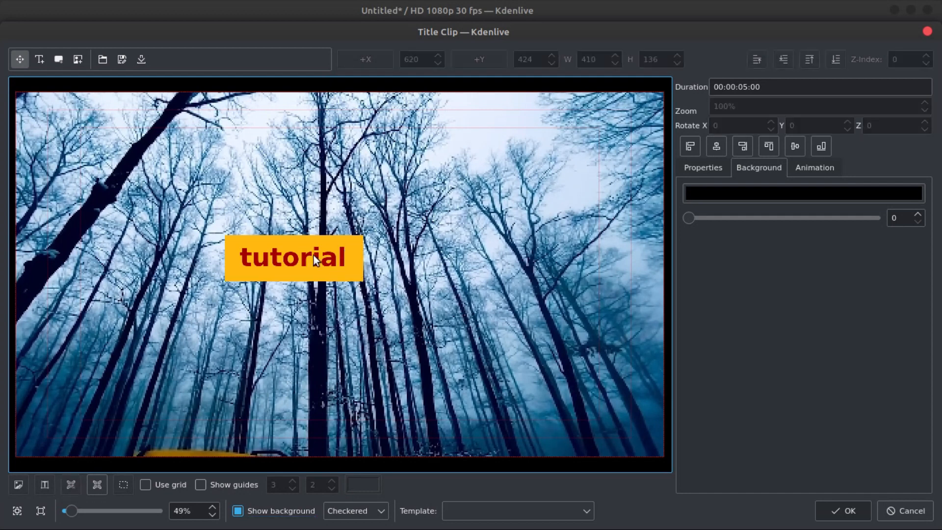
pyautogui.click(358, 273)
pyautogui.moveTo(354, 267); pyautogui.dragTo(181, 420)
pyautogui.moveTo(316, 260); pyautogui.dragTo(155, 406)
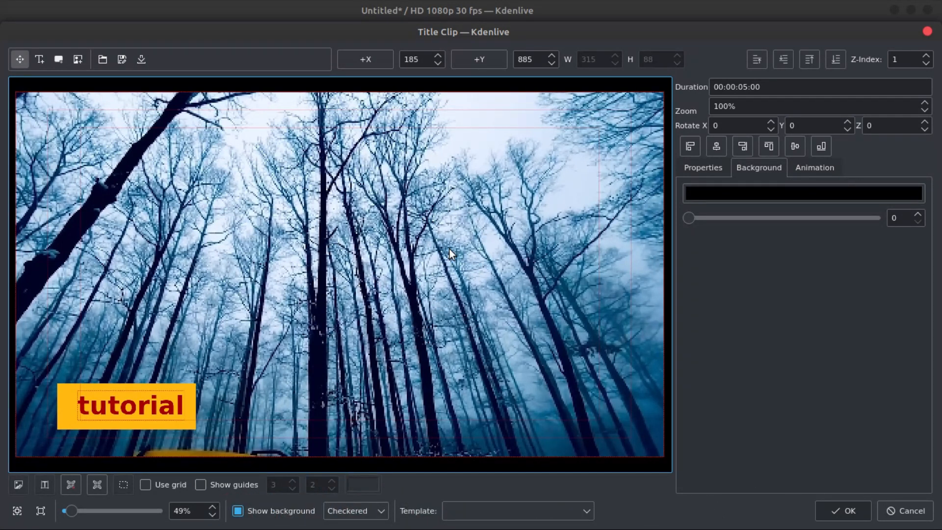
pyautogui.click(835, 511)
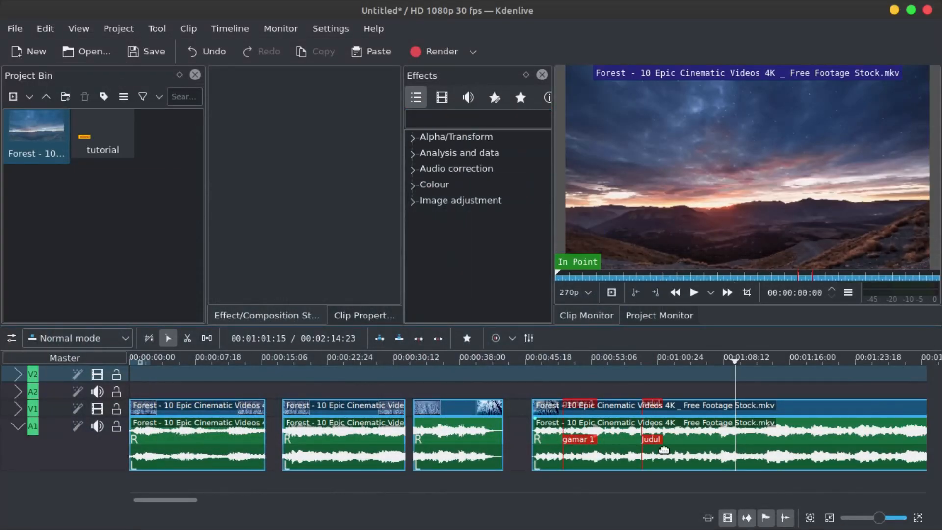
# Place the tutorial title clip on track V2, starting at the Judul marker
pyautogui.scroll(1, 664, 450)
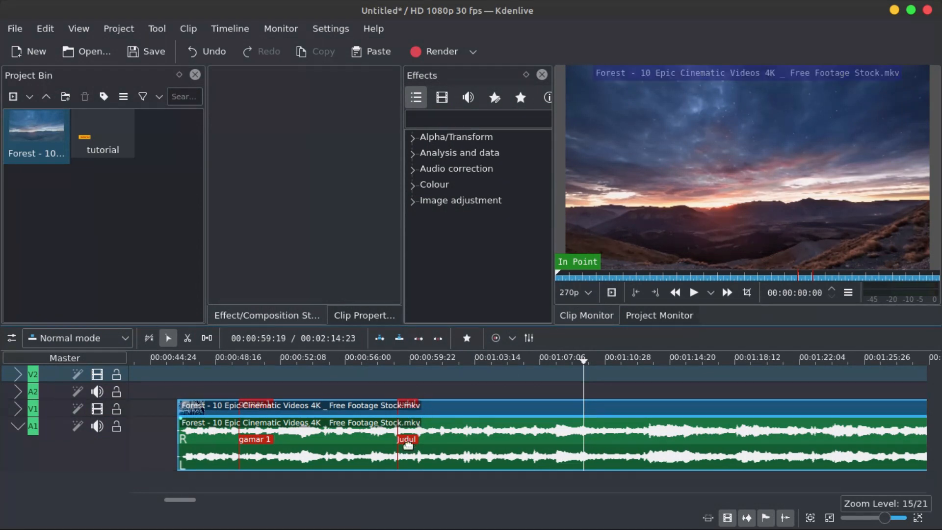
pyautogui.moveTo(285, 362); pyautogui.dragTo(385, 379)
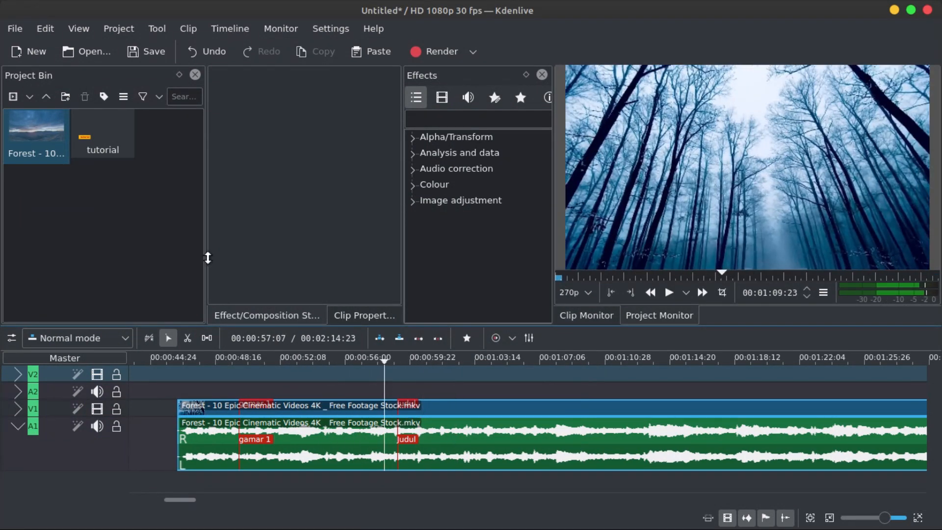
pyautogui.moveTo(104, 134); pyautogui.dragTo(426, 375)
# Play the timeline from just before the Judul marker to preview the title over the forest footage
pyautogui.click(376, 355)
pyautogui.click(669, 292)
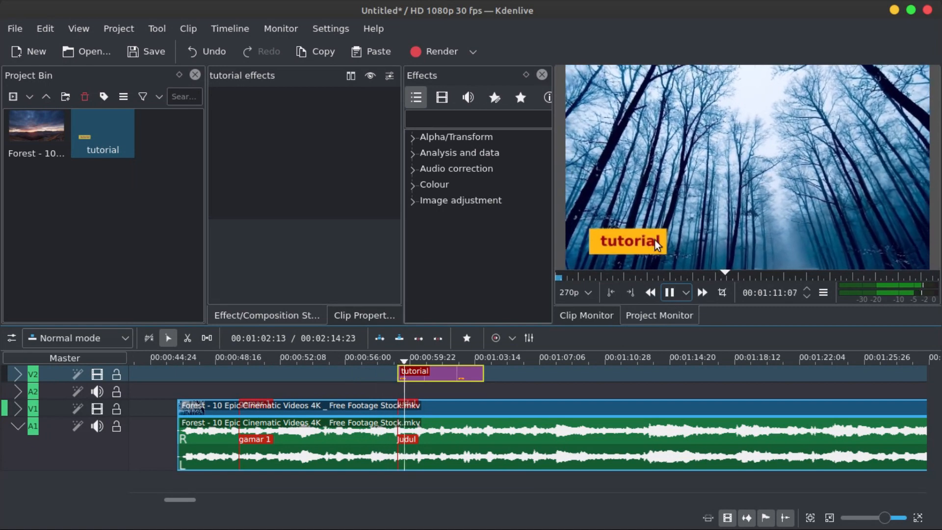
pyautogui.click(670, 293)
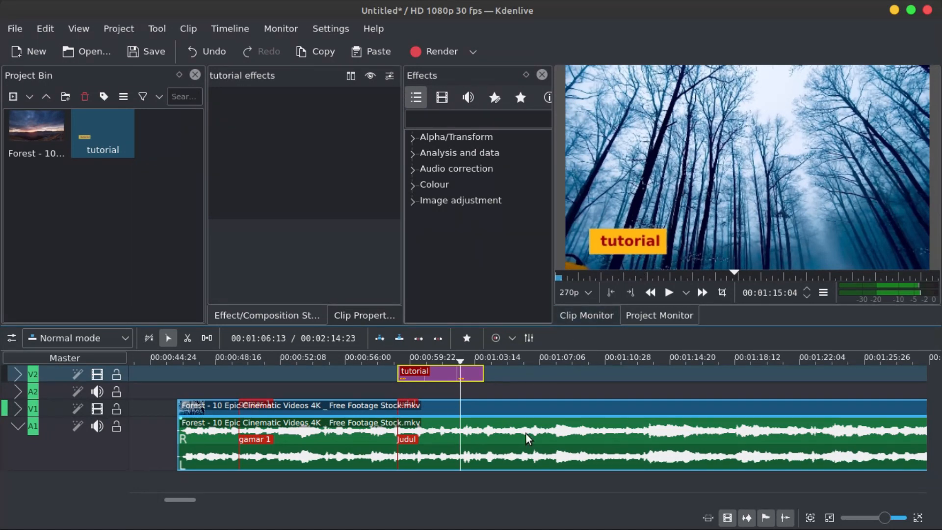
# Remove the two empty gaps between the last three forest clips on tracks V1 and A1
pyautogui.scroll(-2, 430, 393)
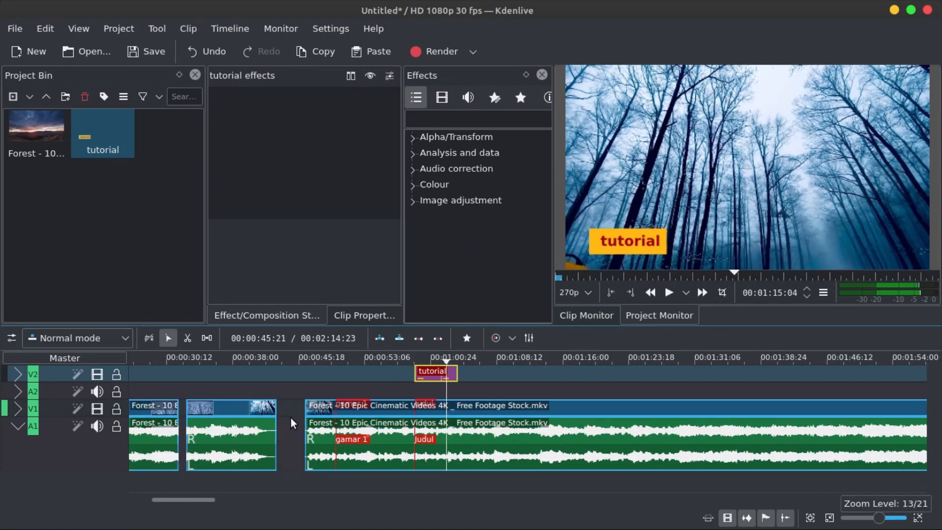
pyautogui.scroll(1, 164, 437)
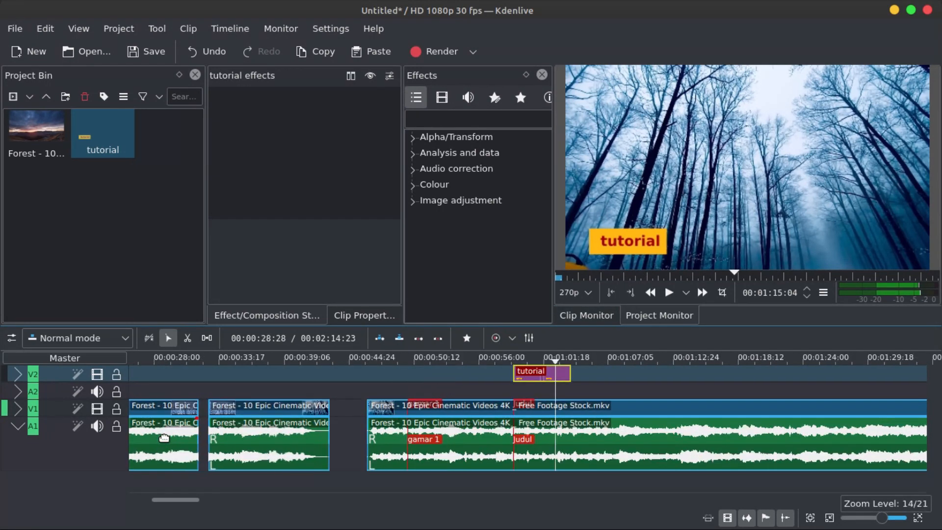
pyautogui.scroll(1, 164, 437)
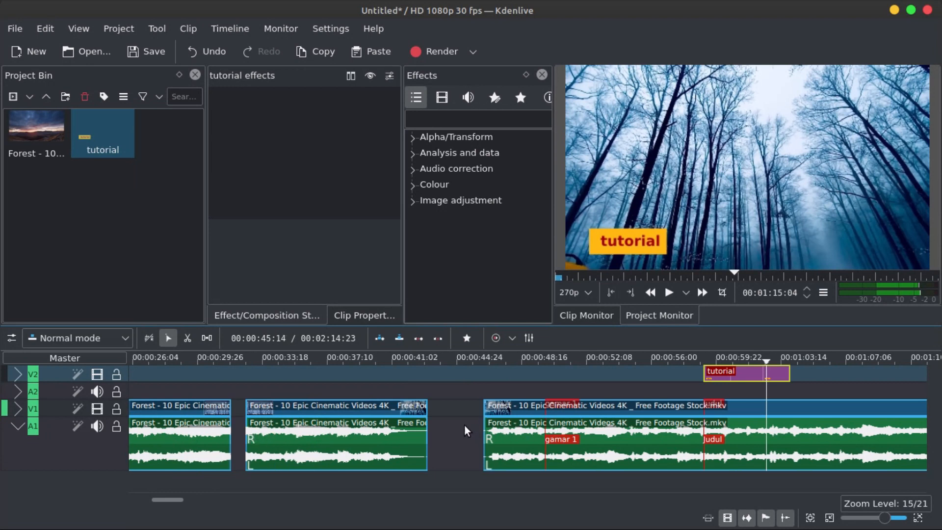
pyautogui.click(236, 441)
pyautogui.rightClick(236, 442)
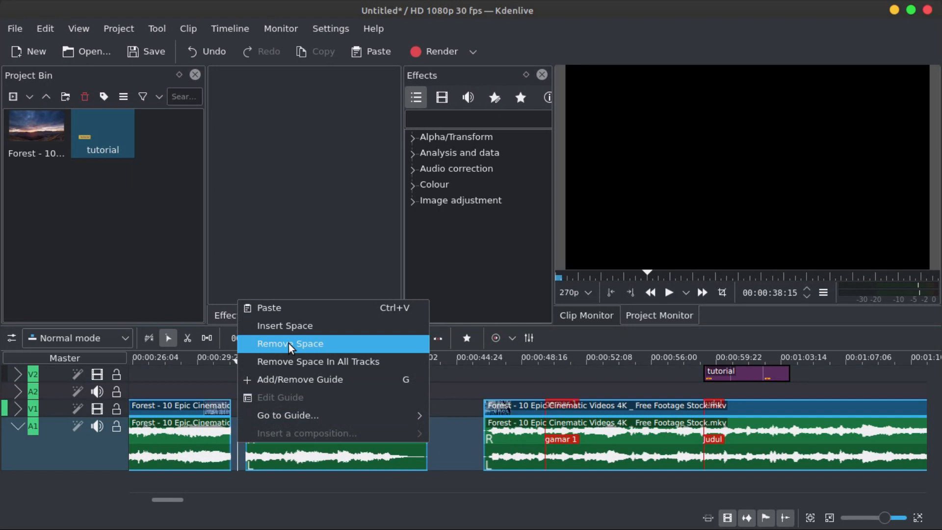
pyautogui.click(286, 367)
pyautogui.click(464, 447)
pyautogui.rightClick(460, 447)
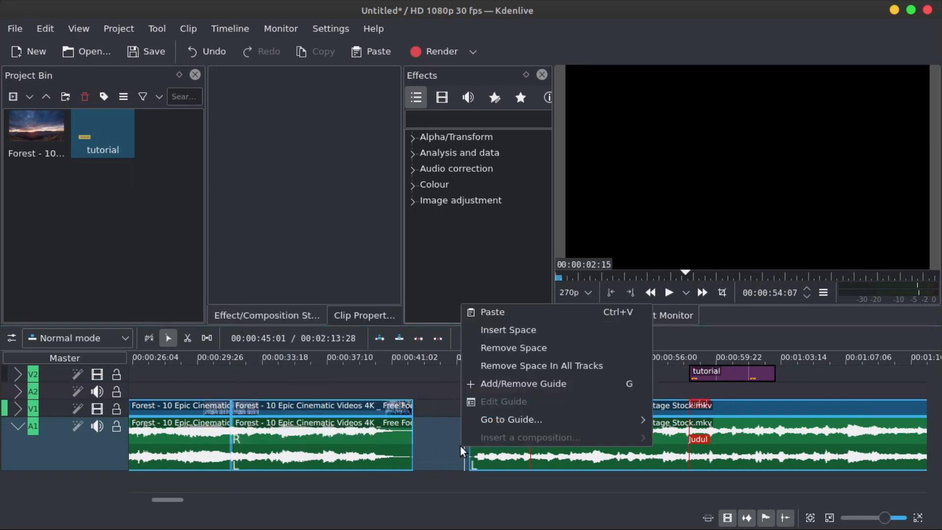
pyautogui.click(516, 363)
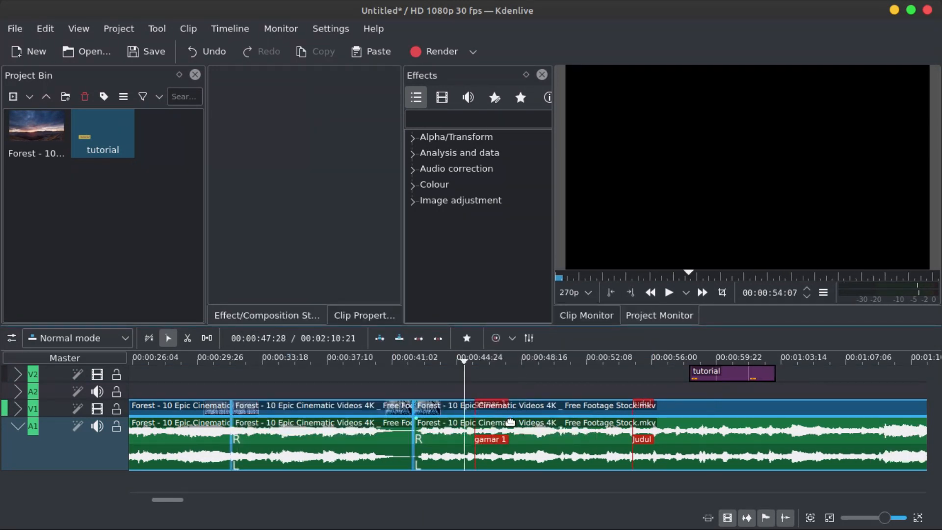
# Cut the last forest clip shortly after the Judul marker, at about 57 seconds, and delete the part after the cut
pyautogui.click(673, 358)
pyautogui.rightClick(673, 416)
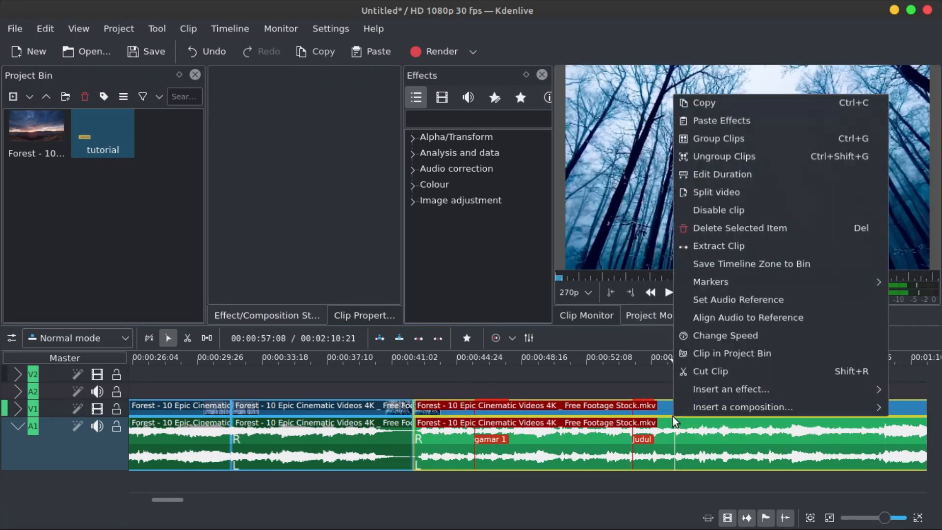
pyautogui.click(736, 374)
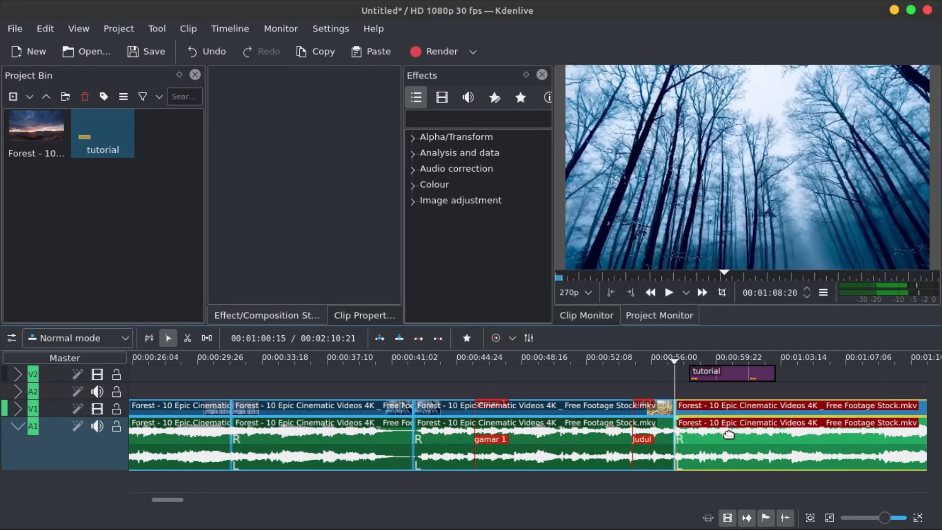
pyautogui.rightClick(730, 435)
pyautogui.click(784, 247)
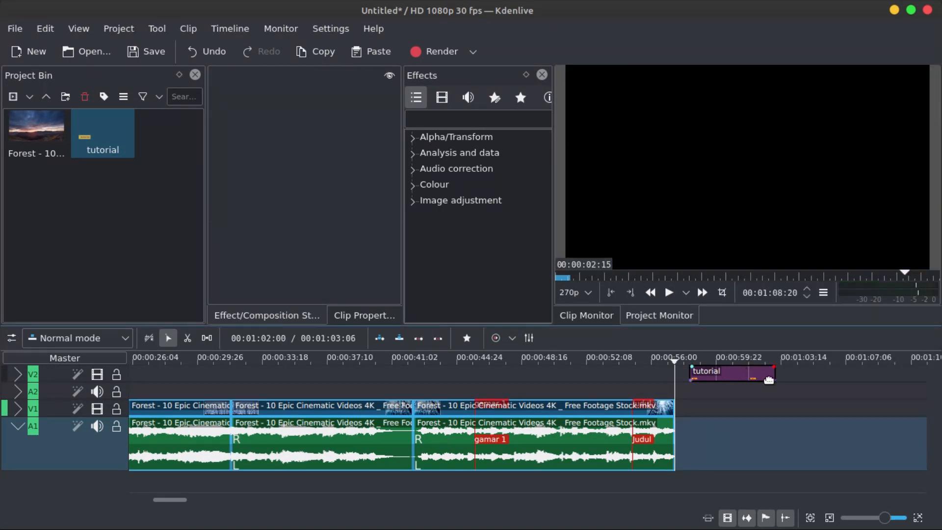
# Shorten the tutorial title clip on V2 and move it to start at the Judul marker and end with the forest footage
pyautogui.moveTo(769, 380); pyautogui.dragTo(675, 375)
pyautogui.click(702, 376)
pyautogui.click(427, 122)
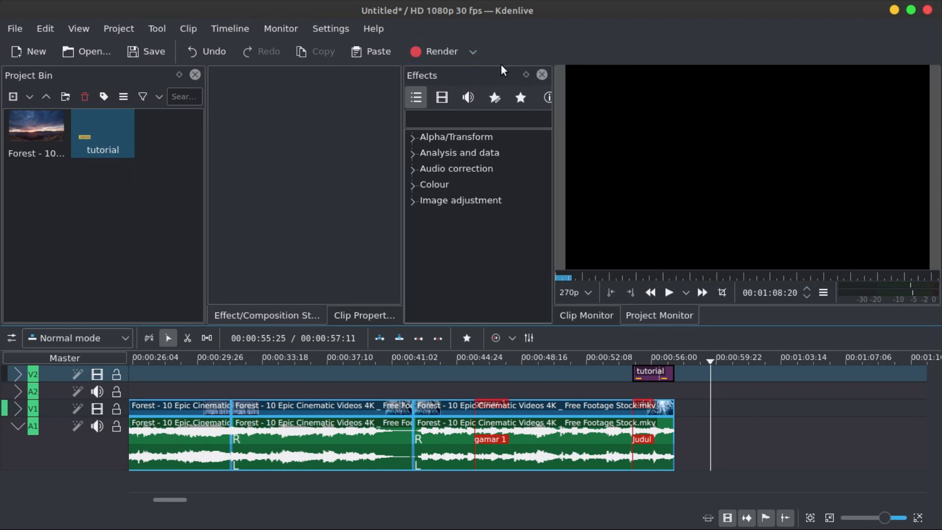
# Render the full project to untitled.webm in the WebM (VP8/Vorbis) format
pyautogui.click(474, 53)
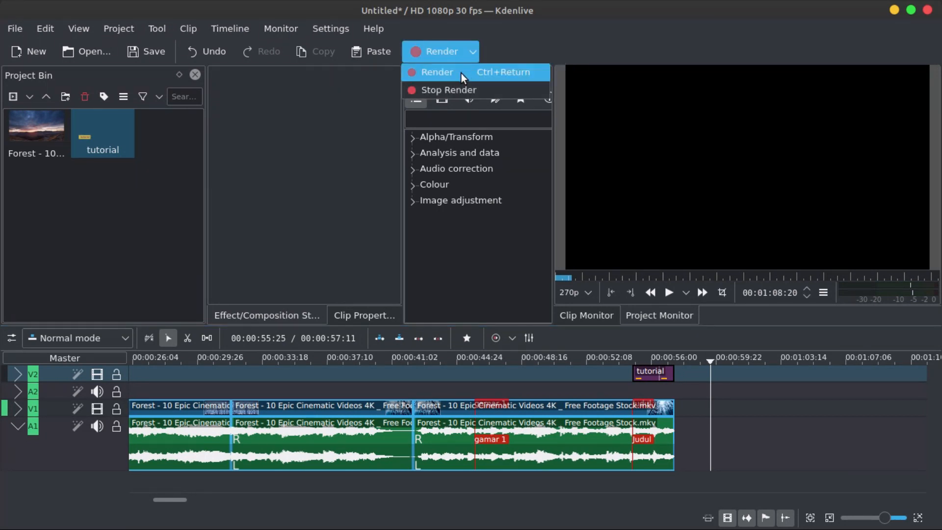
pyautogui.click(461, 73)
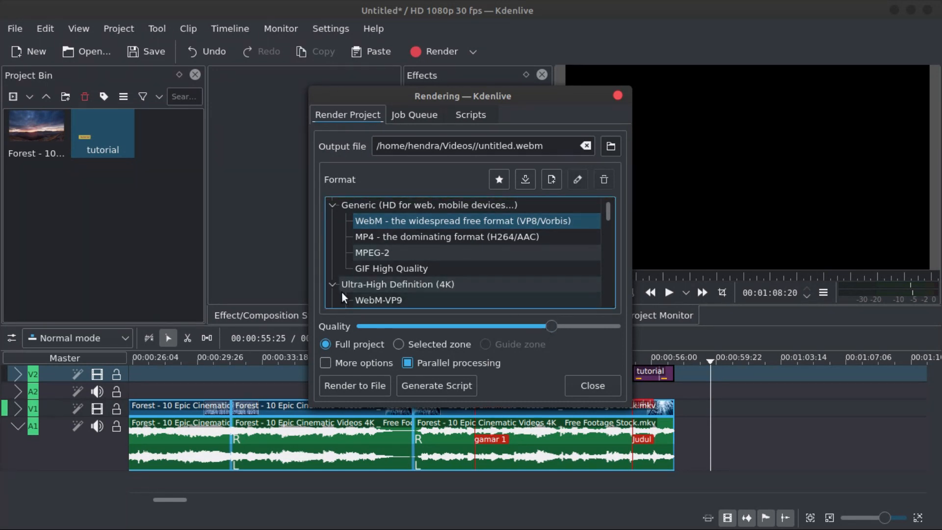
pyautogui.click(353, 387)
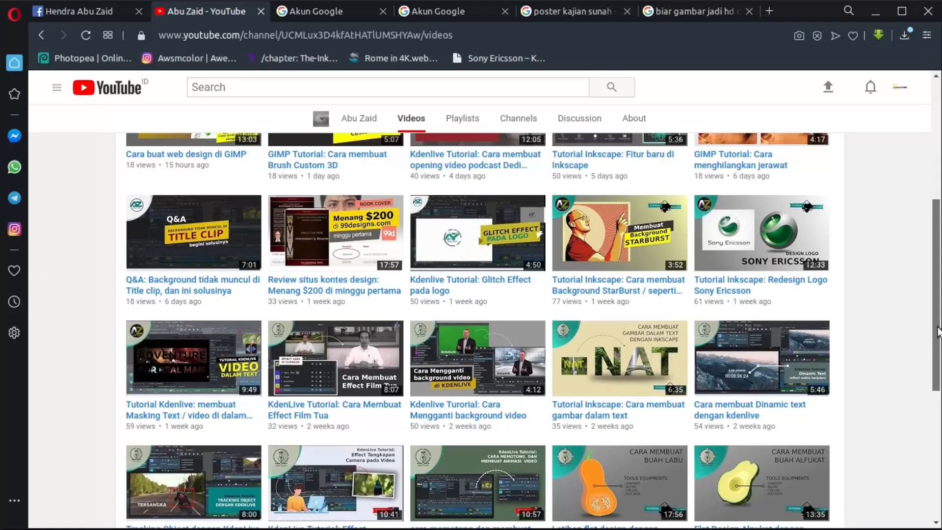
# Subscribe to the tutorial author's YouTube channel and turn on all notifications for it
pyautogui.scroll(6, 837, 206)
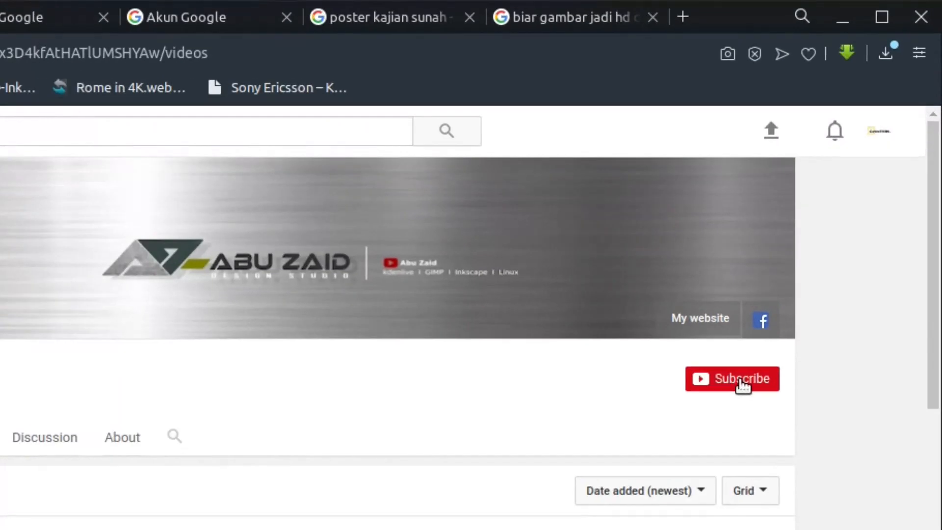
pyautogui.click(808, 254)
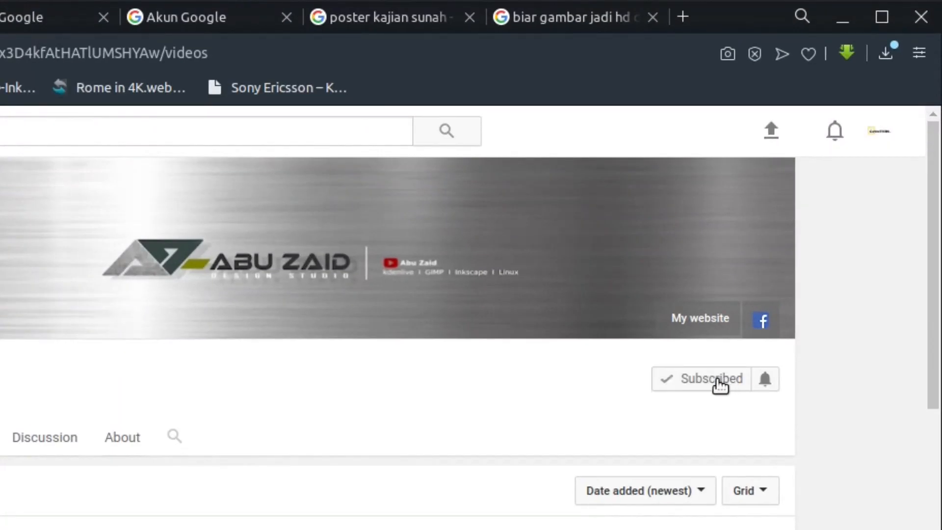
pyautogui.click(829, 253)
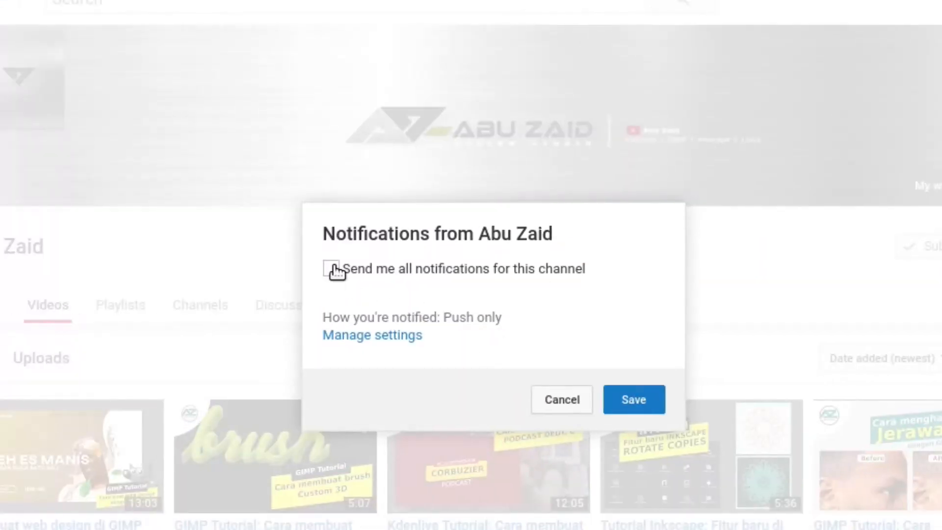
pyautogui.click(96, 401)
pyautogui.click(626, 405)
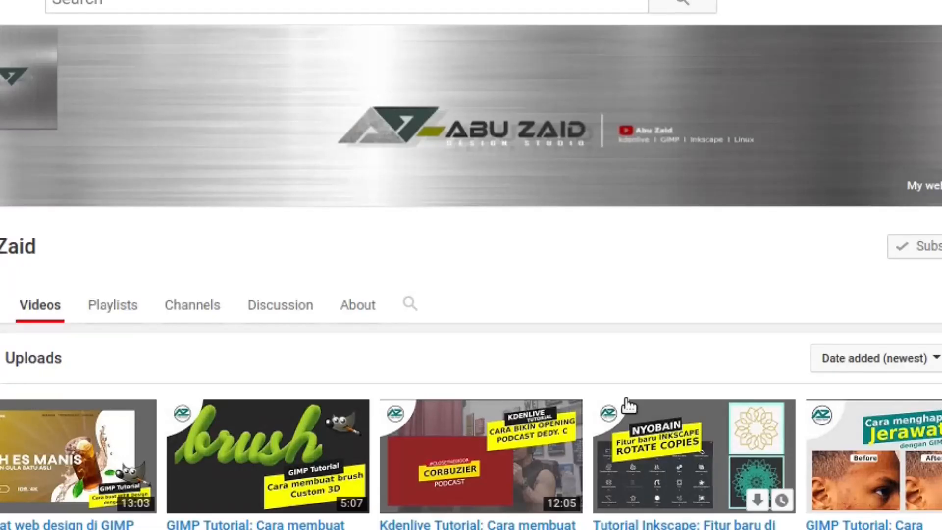